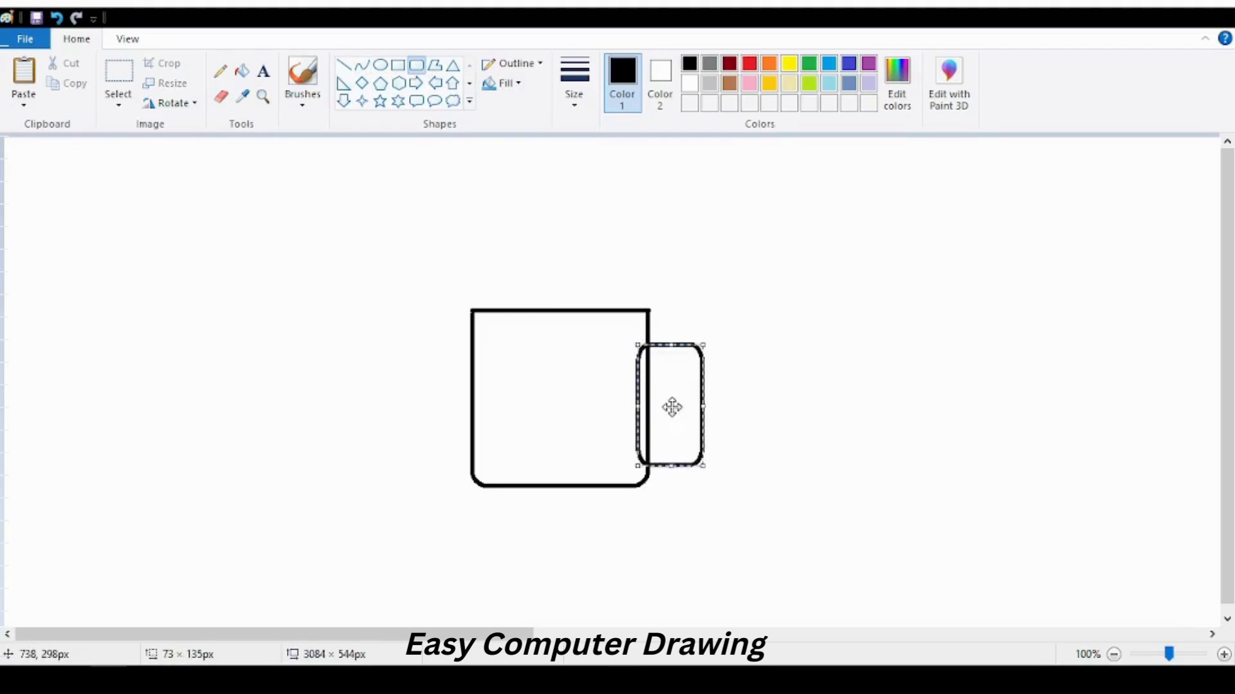
Move the handle's rounded rectangle slightly up along the mug's side and place it
left_click_drag(670, 407, 671, 397)
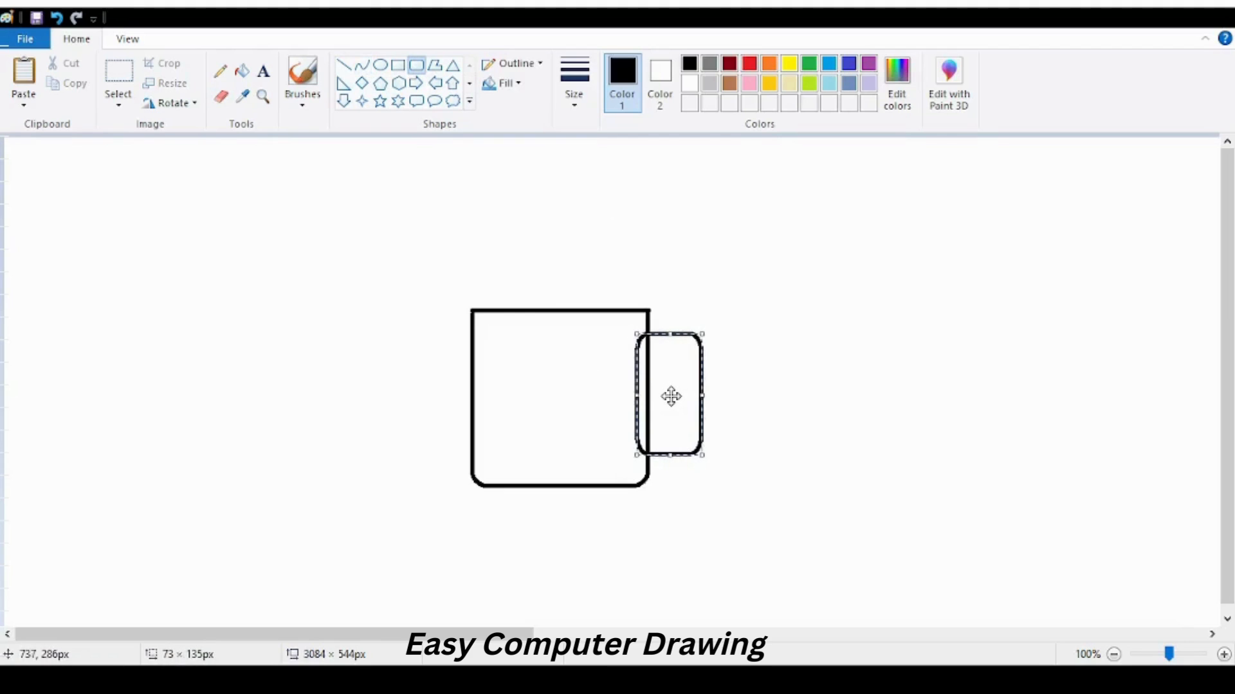
left_click(573, 111)
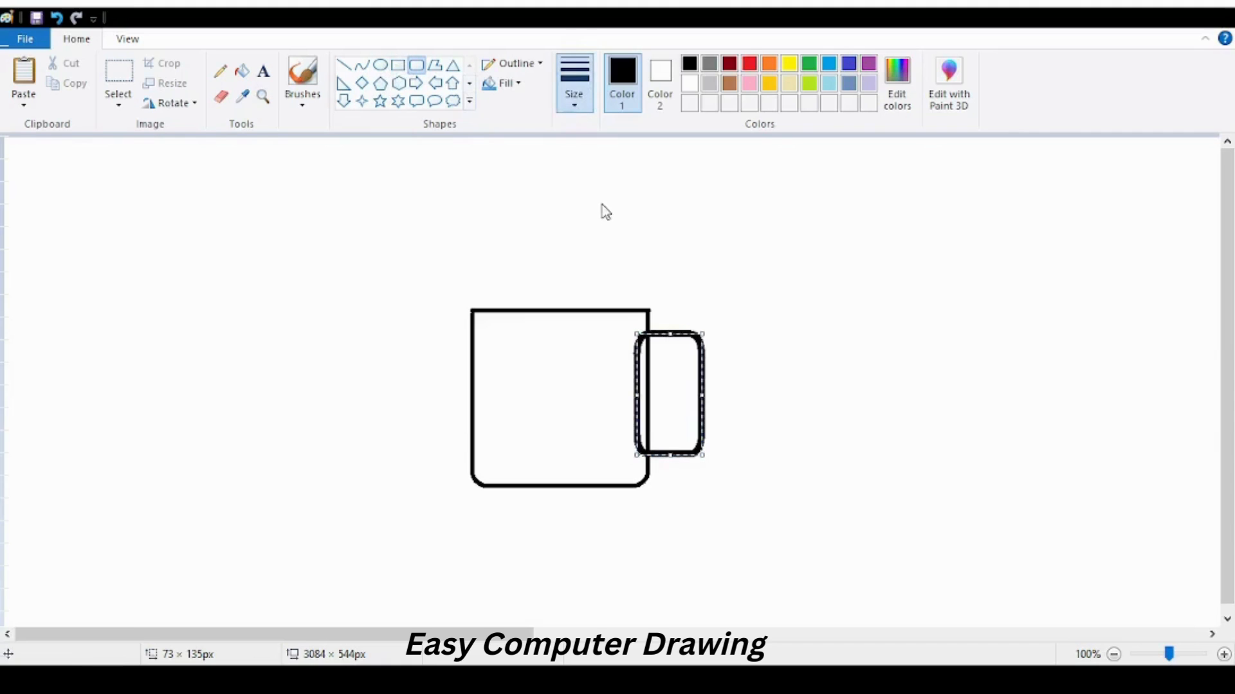
left_click(604, 207)
left_click(457, 155)
Remove the part of the handle outline inside the mug body using white Curve strokes and the Eraser
left_click(574, 103)
left_click(689, 82)
left_click(362, 65)
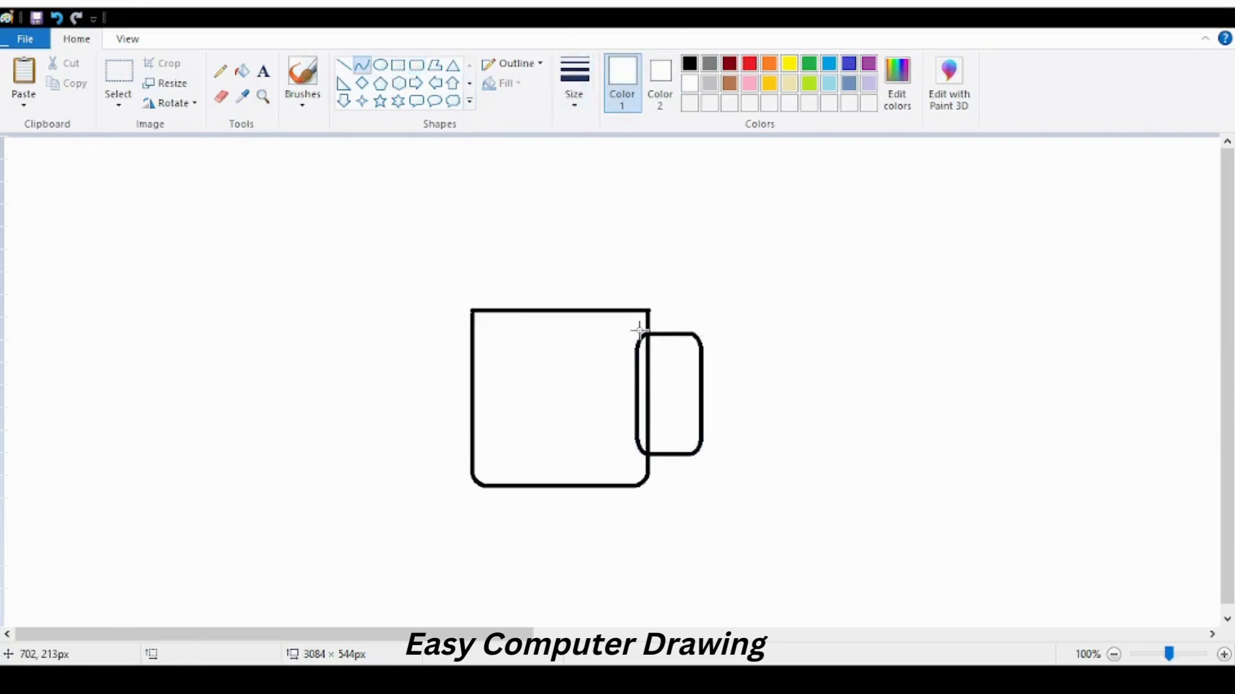
left_click_drag(642, 333, 641, 461)
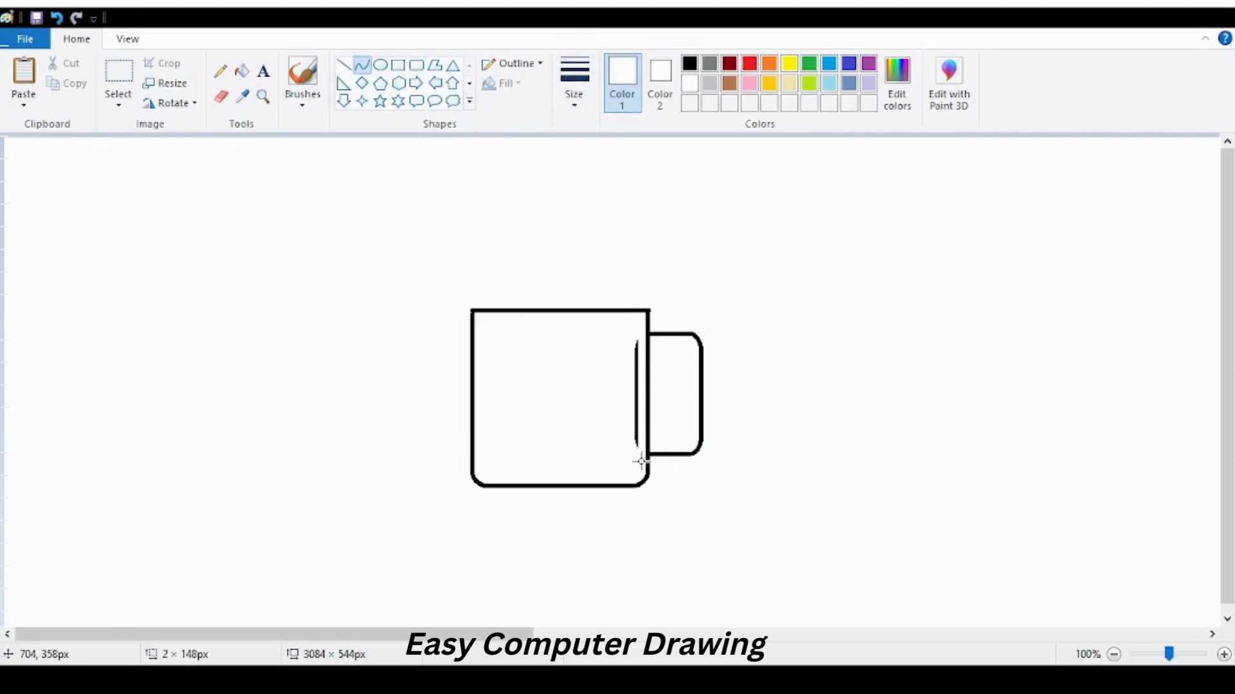
left_click(643, 314)
left_click(221, 97)
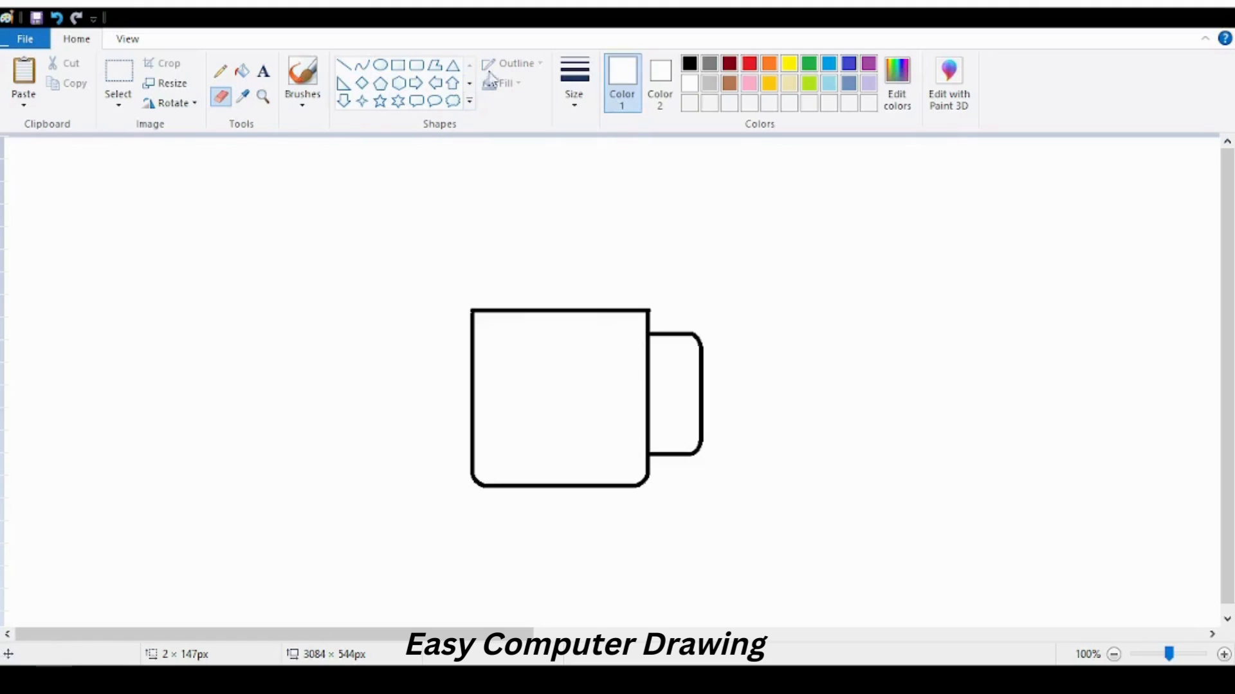
Draw a black rectangle of about 37 × 89 px inside the handle, touching the mug's side, as the handle opening
left_click(398, 65)
left_click_drag(647, 357, 684, 436)
left_click(57, 18)
left_click(689, 63)
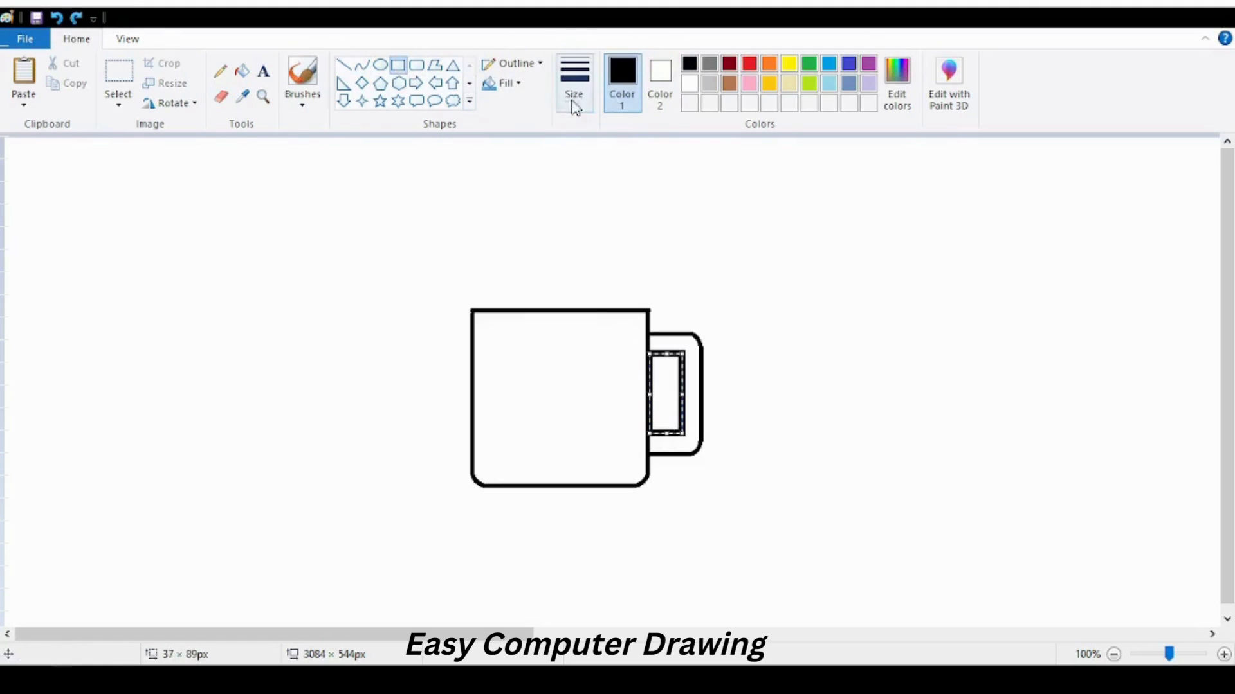
left_click(572, 103)
left_click(618, 207)
left_click_drag(664, 394, 662, 396)
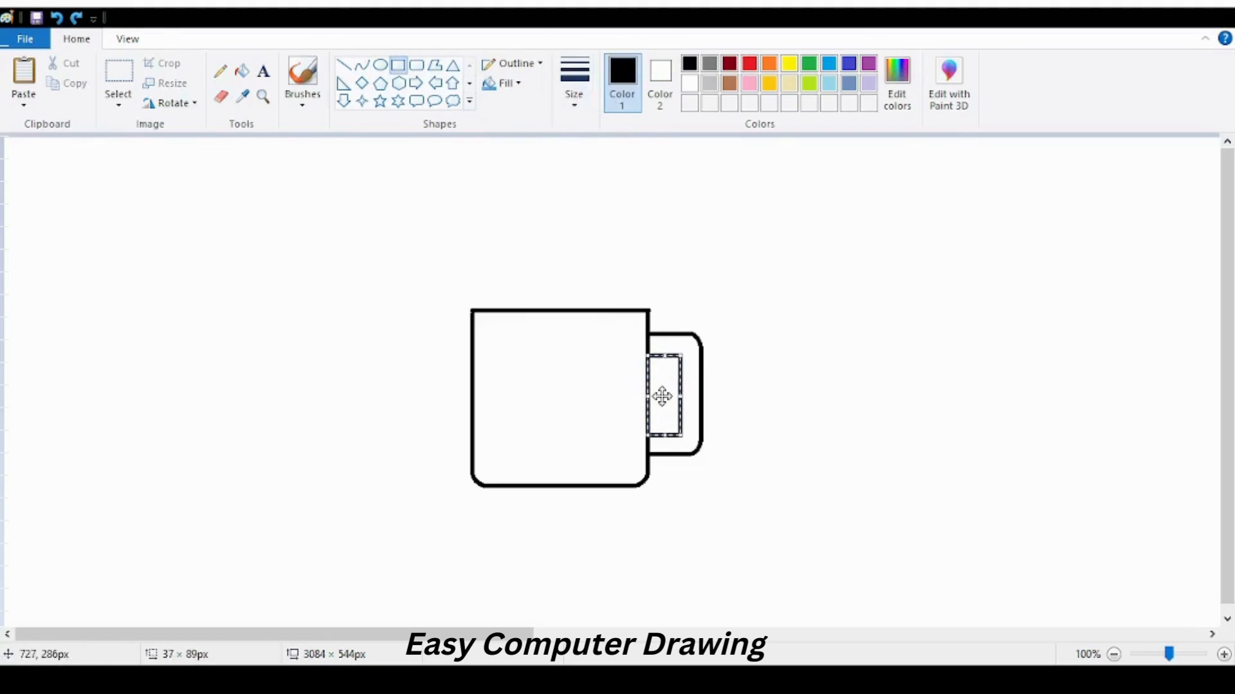
left_click(673, 193)
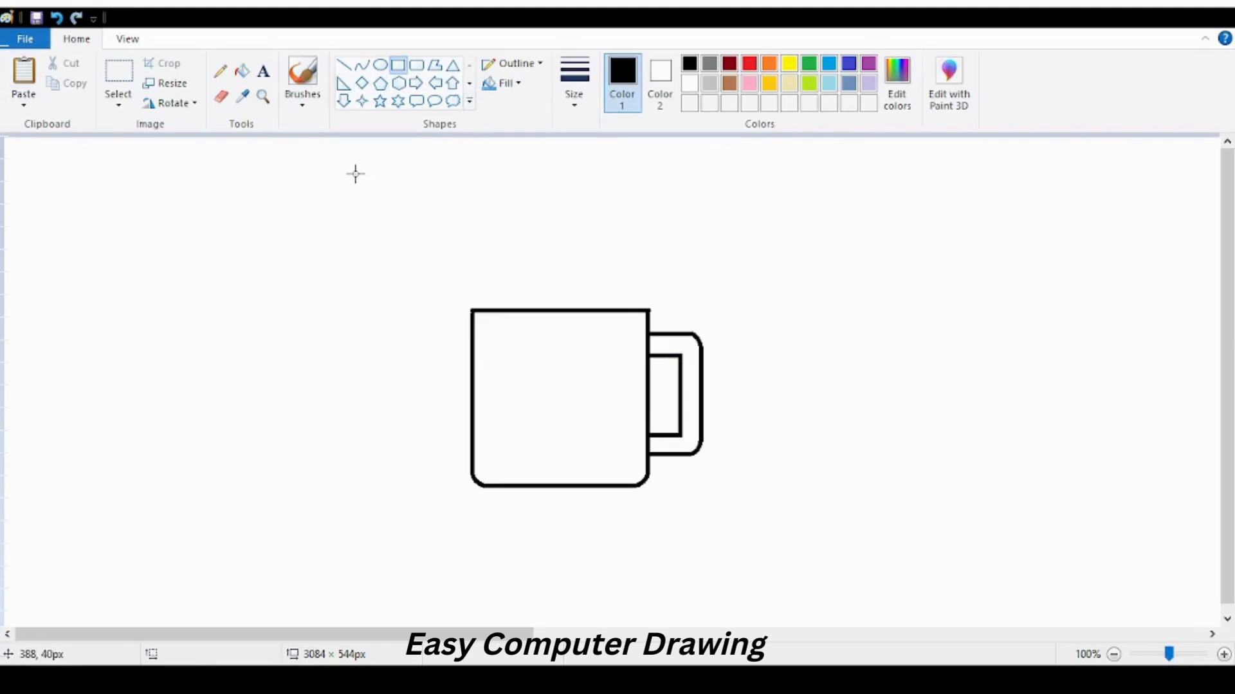
Draw a circle of about 59 × 59 px for the left eye with a highlight circle of about 32 × 33 px inside it
left_click(380, 65)
left_click_drag(493, 351, 546, 405)
left_click(362, 65)
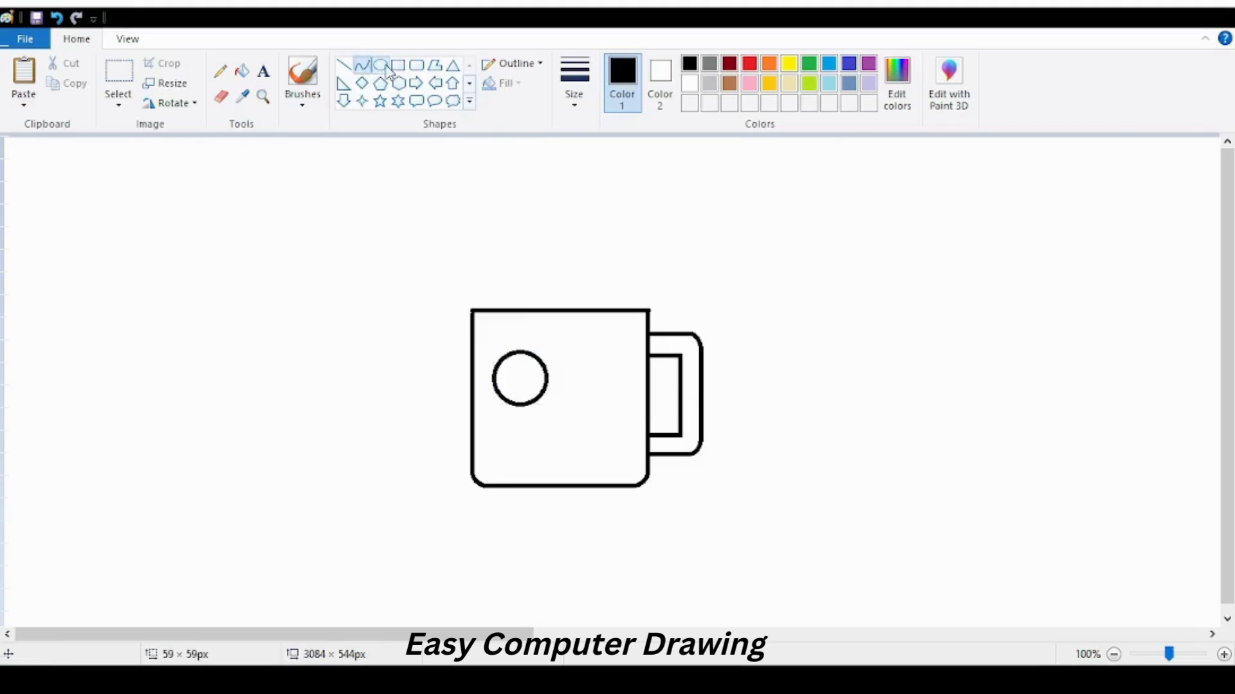
left_click(384, 66)
mouse_move(505, 367)
left_mouse_down()
mouse_move(535, 392)
mouse_move(499, 368)
mouse_move(528, 389)
mouse_move(514, 389)
left_mouse_up()
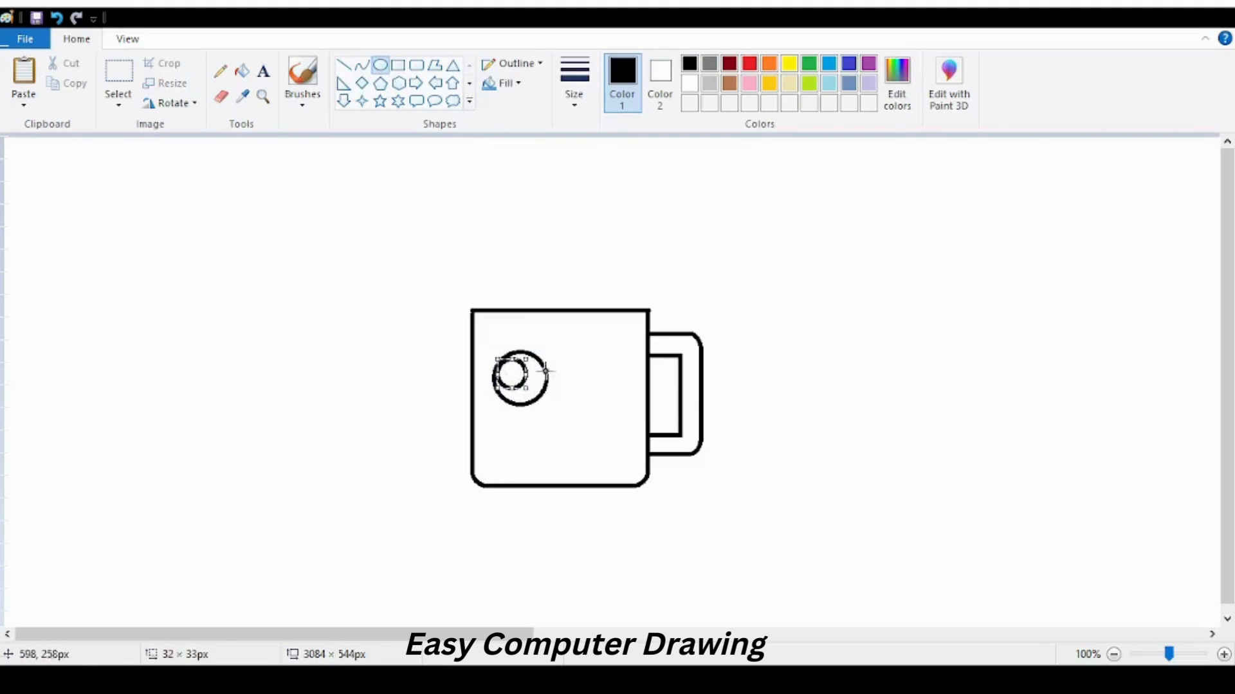
left_click(545, 371)
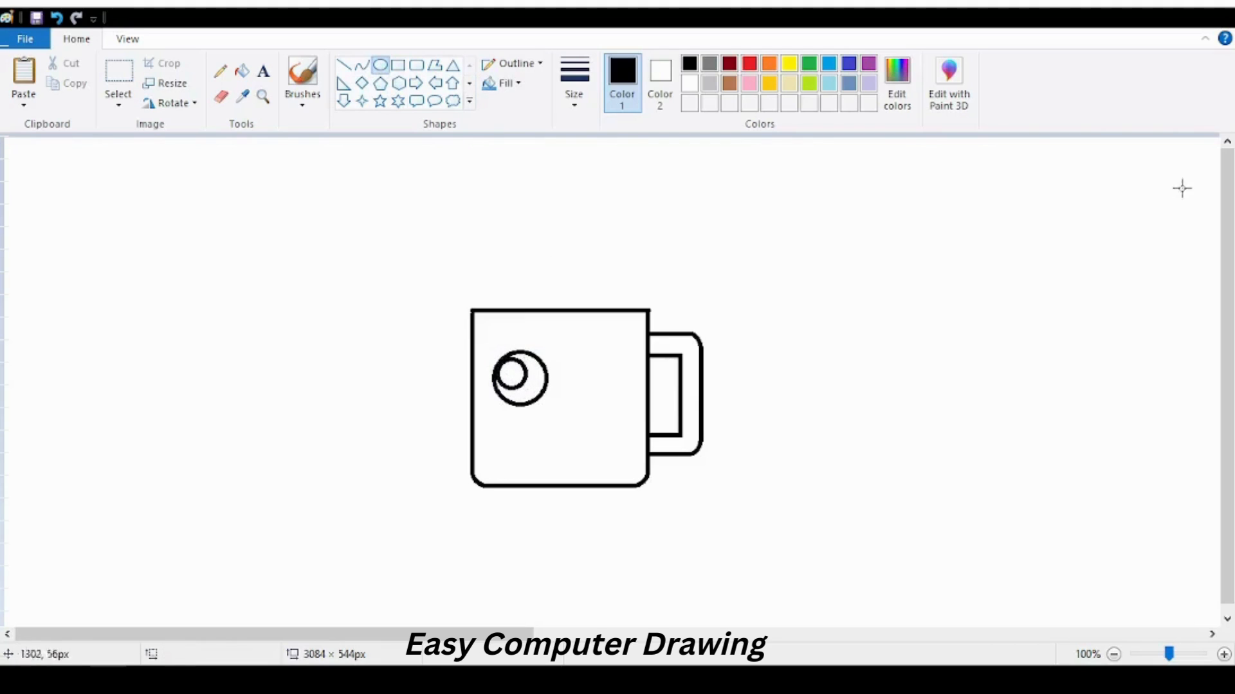
left_click_drag(526, 387, 535, 396)
left_click(508, 213)
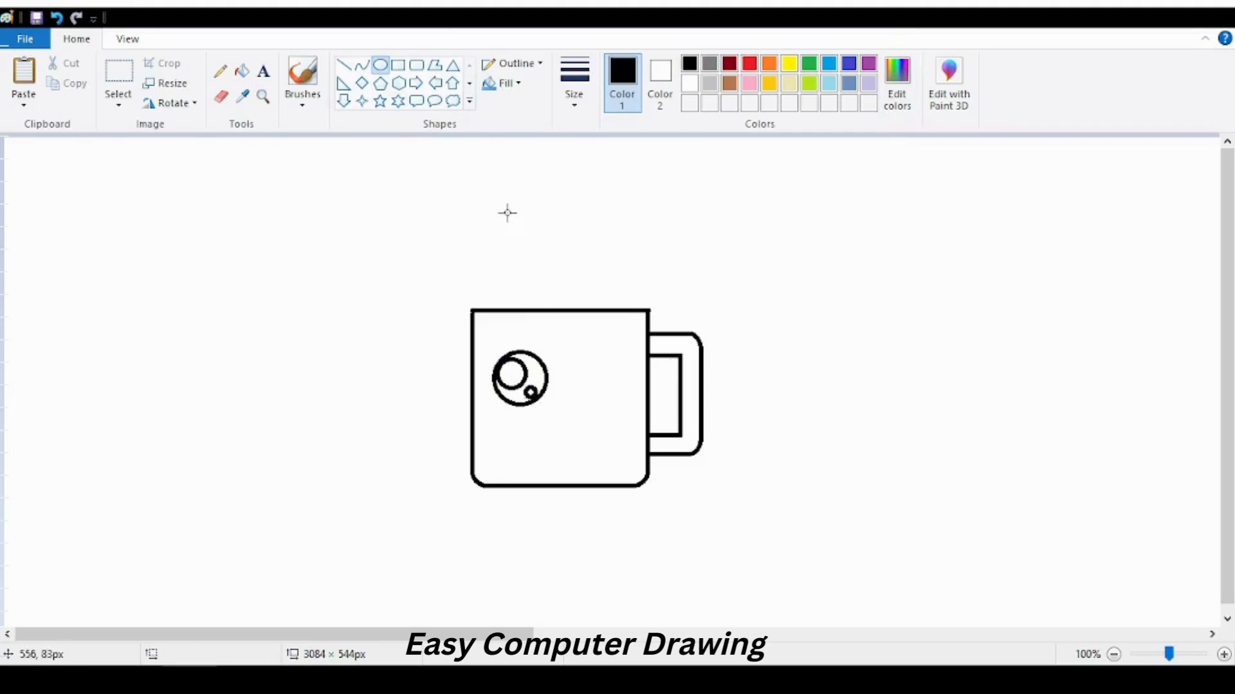
left_click(241, 71)
left_click(548, 376)
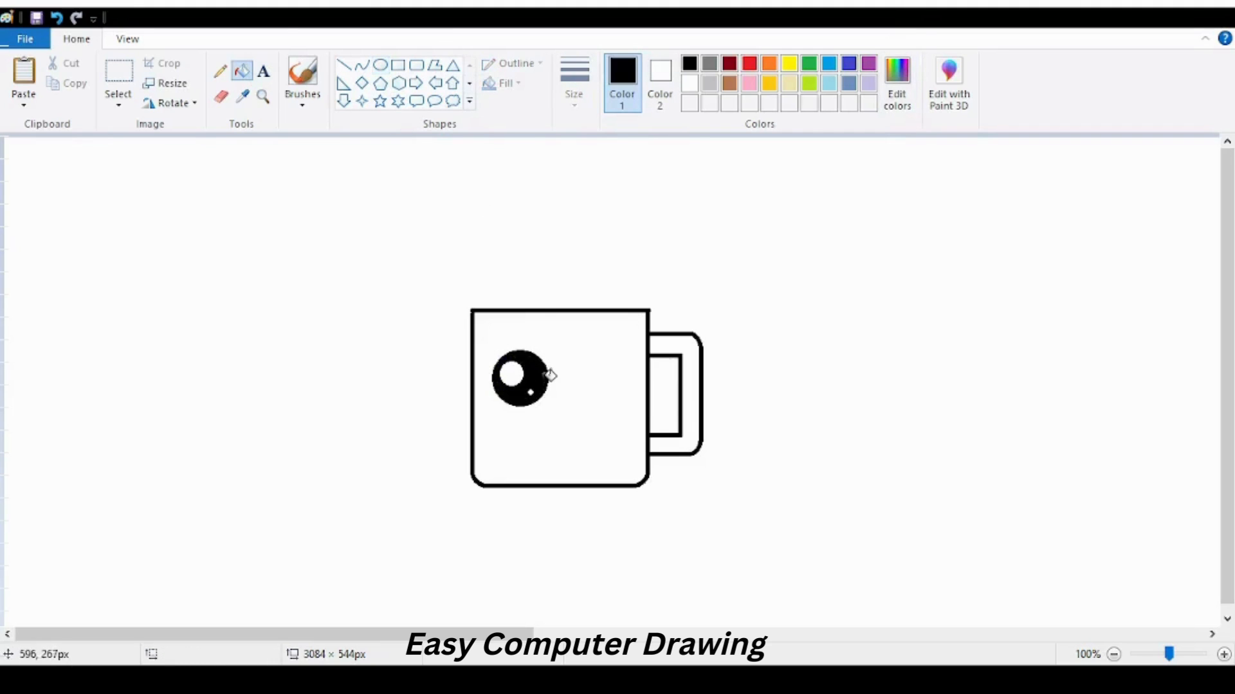
left_click(56, 17)
Draw a tiny oval highlight in the lower part of the left eye and fill the rest of the eye with black
left_click(380, 65)
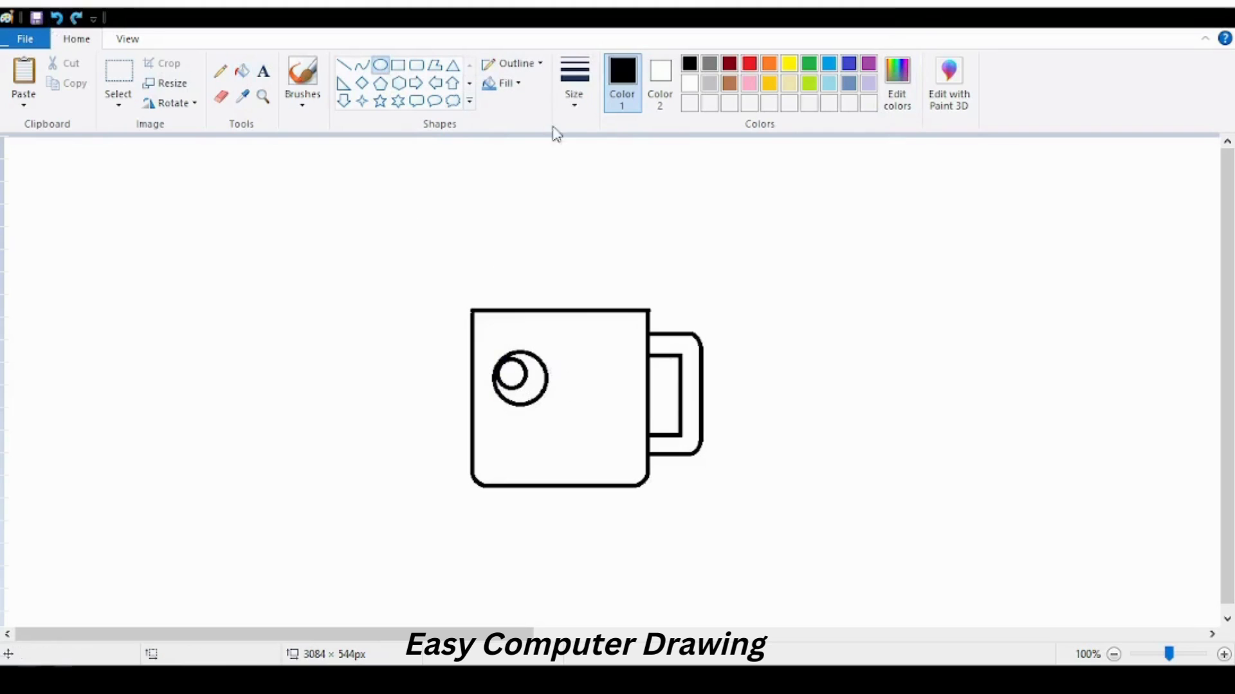
left_click_drag(522, 384, 536, 396)
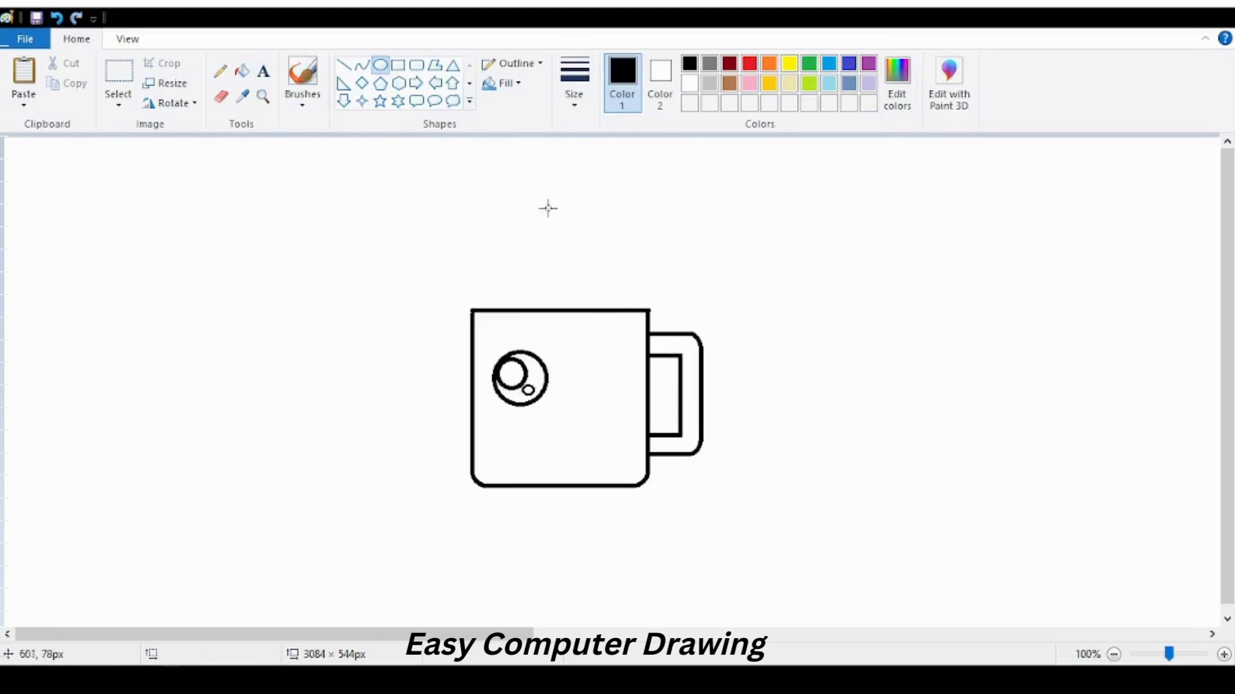
left_click(242, 71)
left_click(539, 367)
left_click(302, 72)
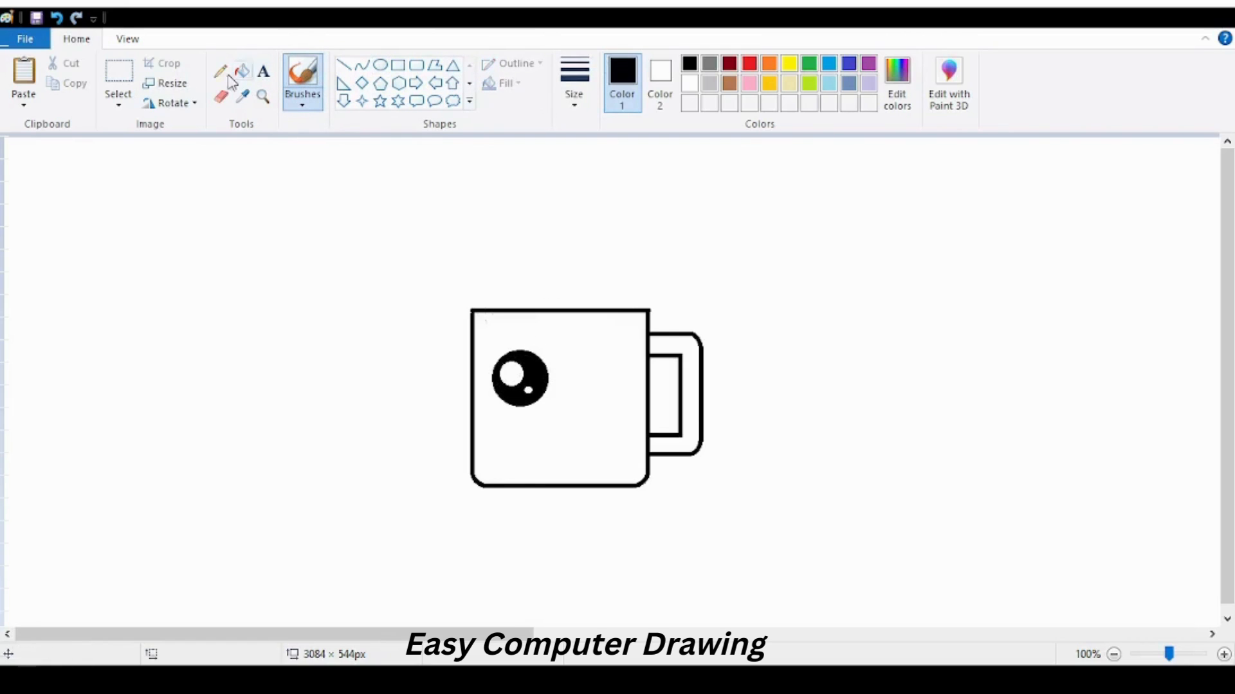
Copy the finished left eye and place the pasted copy beside it as the mug's right eye
left_click(119, 74)
left_click_drag(490, 348, 552, 406)
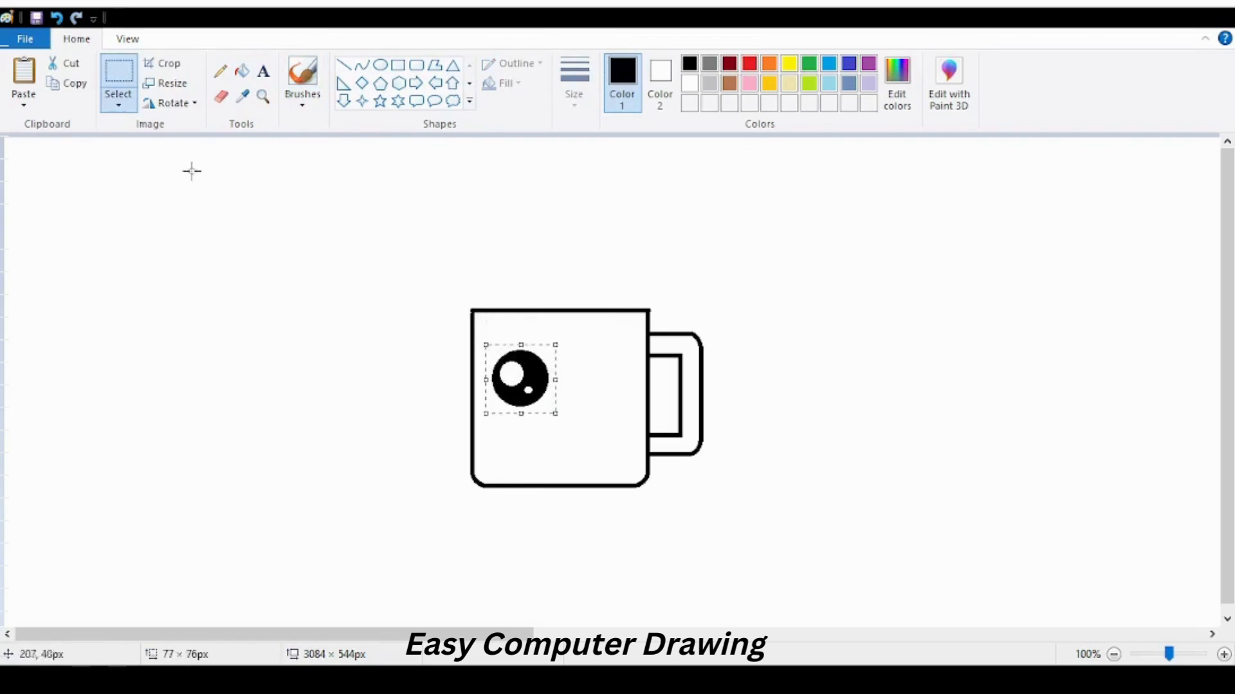
left_click(68, 83)
left_click(23, 72)
left_click_drag(46, 168, 610, 381)
left_click(411, 344)
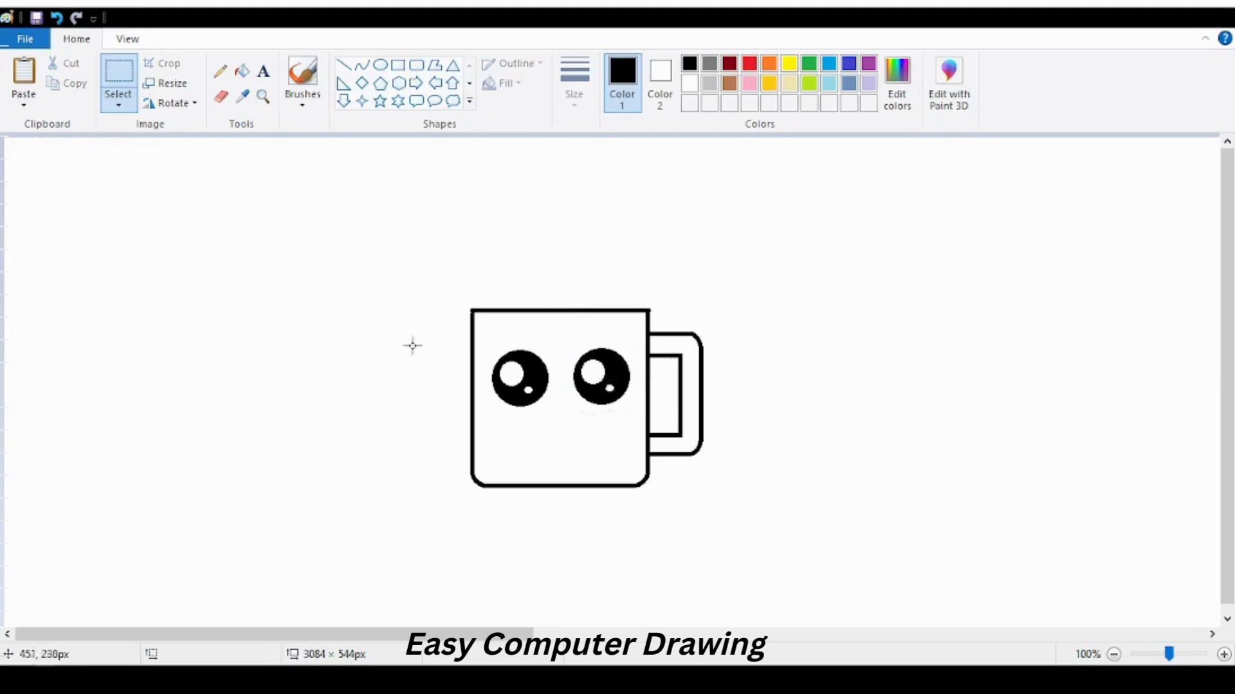
Draw a small open smiling mouth with the Curve tool, centred below the two eyes
left_click(362, 65)
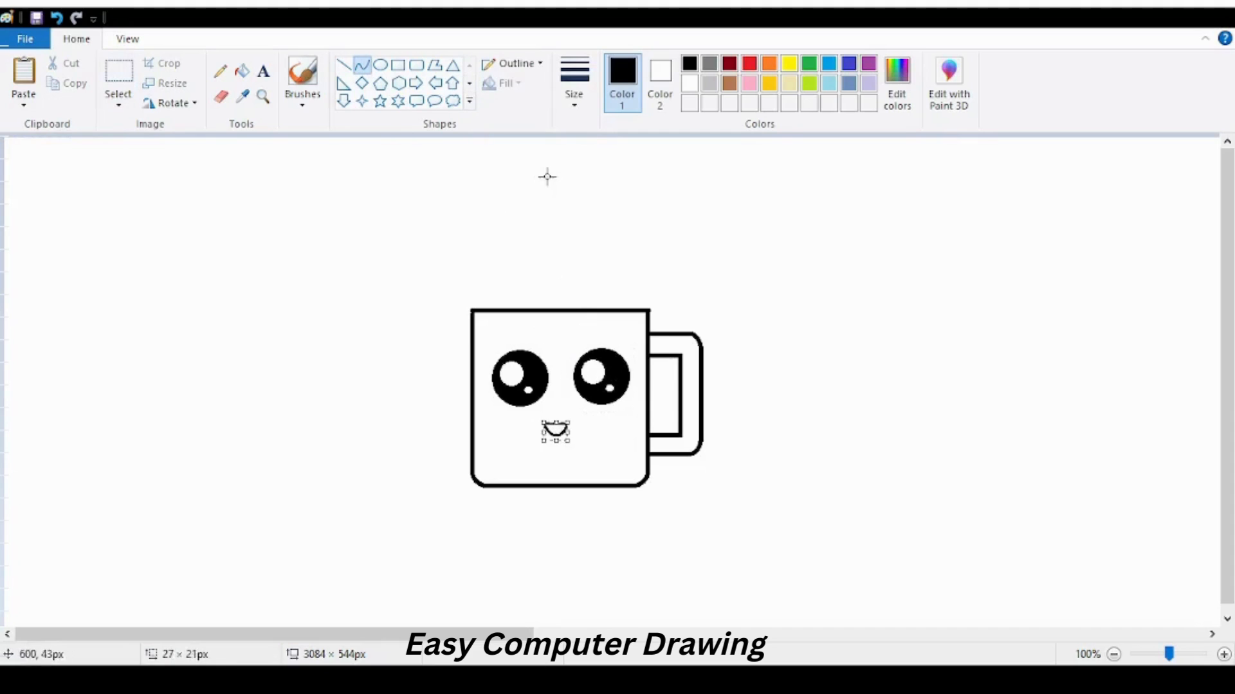
left_click(118, 70)
mouse_move(538, 419)
left_mouse_down()
mouse_move(579, 440)
mouse_move(560, 421)
mouse_move(582, 428)
mouse_move(534, 442)
left_mouse_up()
left_click_drag(559, 420, 560, 415)
left_click_drag(559, 441, 596, 453)
left_click_drag(593, 423, 576, 443)
left_click(59, 18)
left_click(362, 64)
left_click(634, 234)
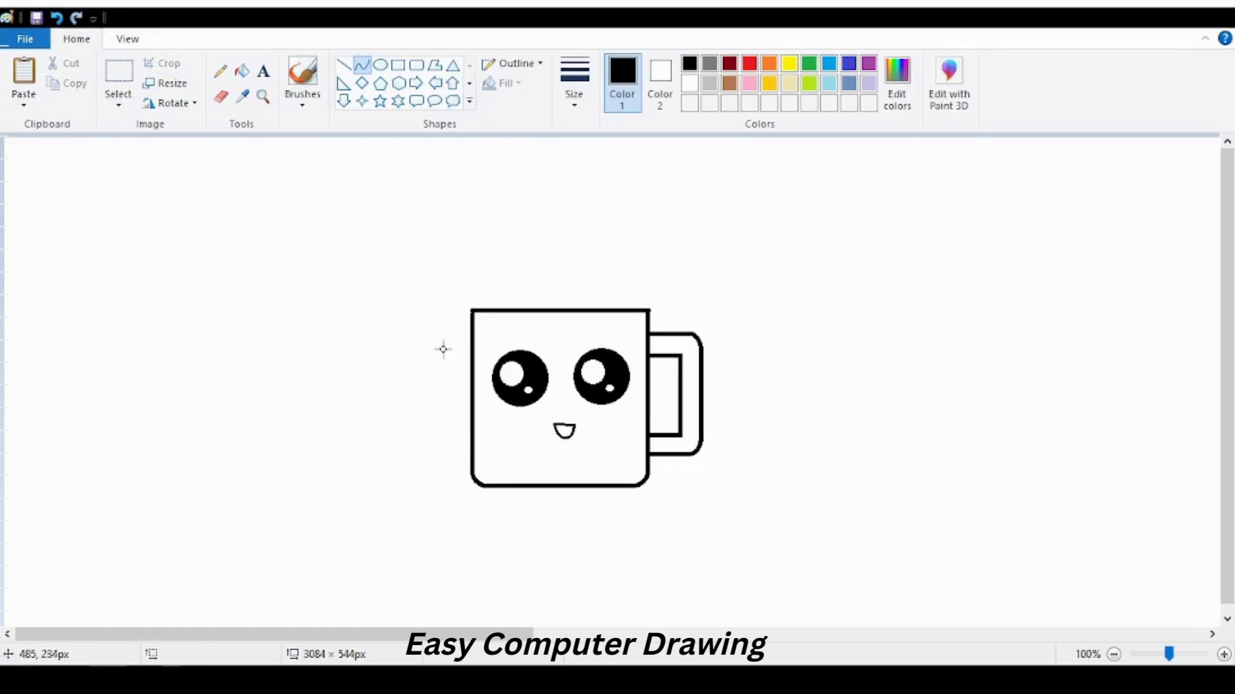
Draw a right triangle of about 21 × 29 px, rotate it and fit it into the mug's upper-left corner as a highlight
left_click(345, 84)
left_click_drag(483, 325, 501, 348)
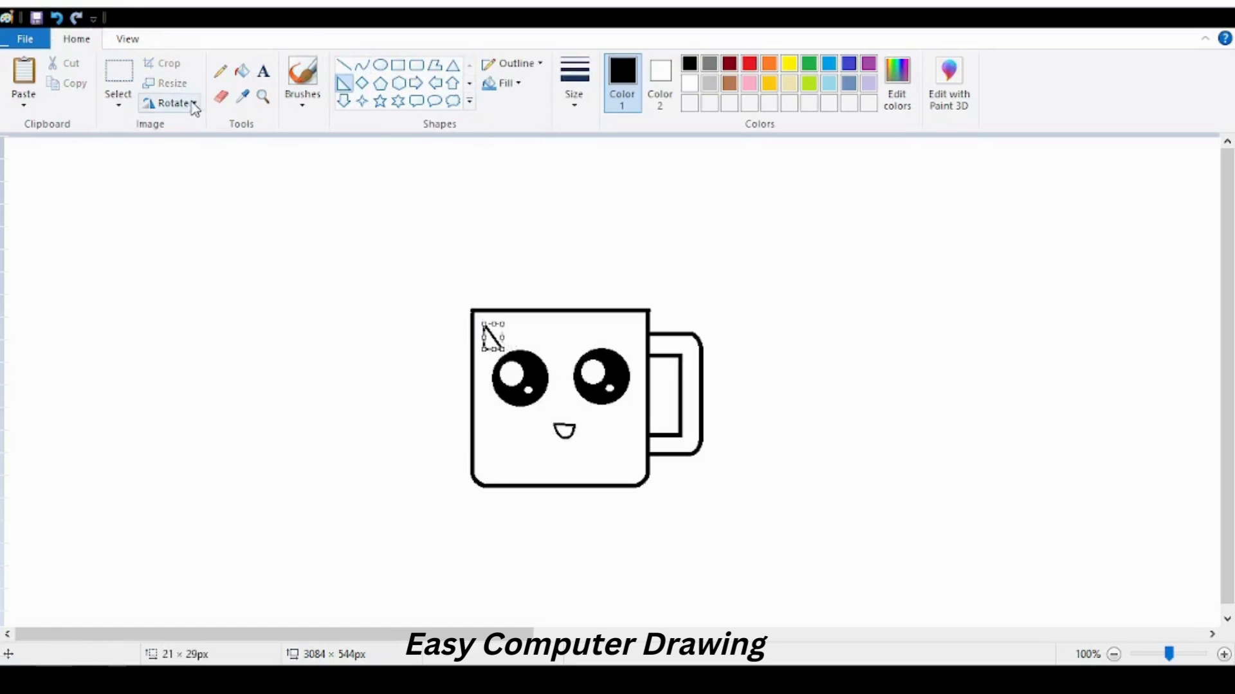
left_click(193, 206)
left_click(179, 103)
left_click(180, 183)
left_click(184, 105)
left_click(187, 150)
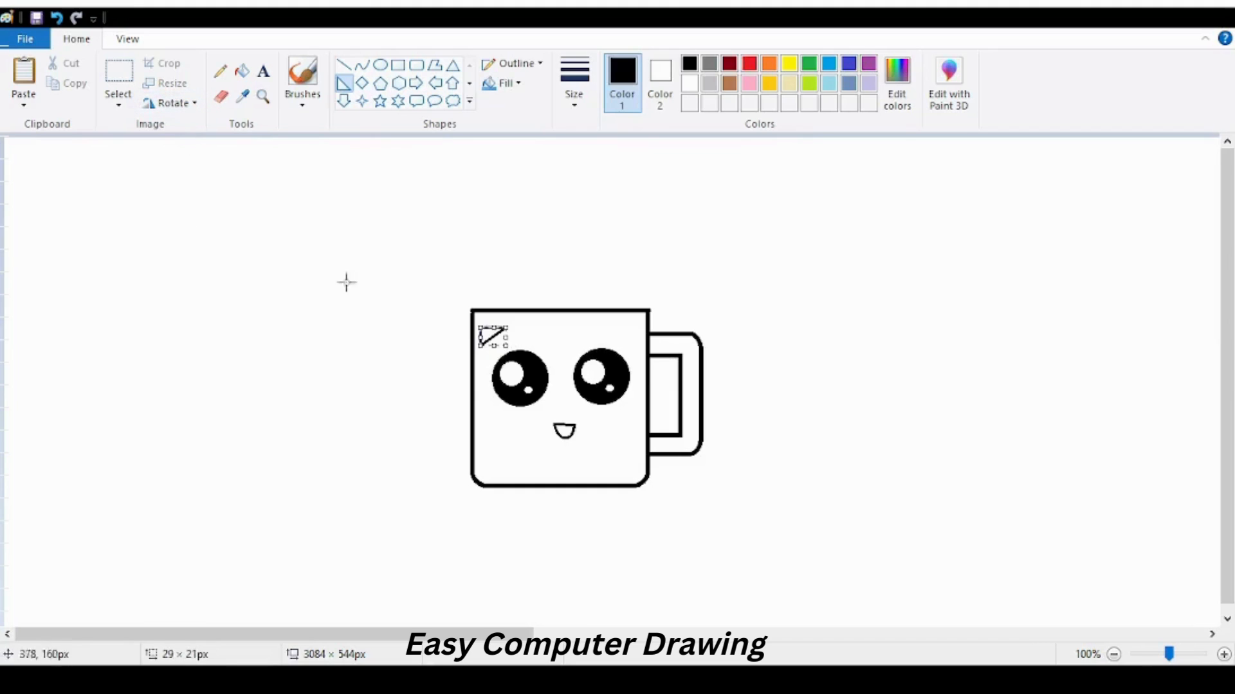
left_click_drag(480, 328, 479, 319)
left_click(419, 185)
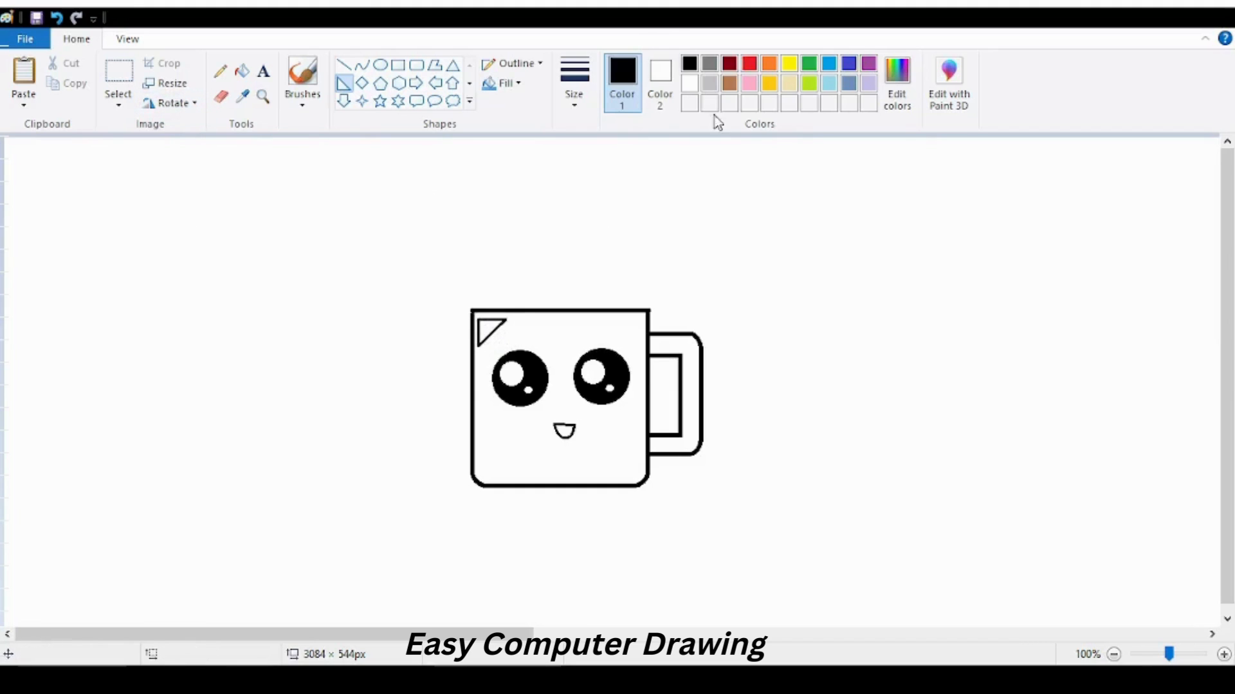
left_click(661, 80)
left_click(622, 71)
left_click(689, 83)
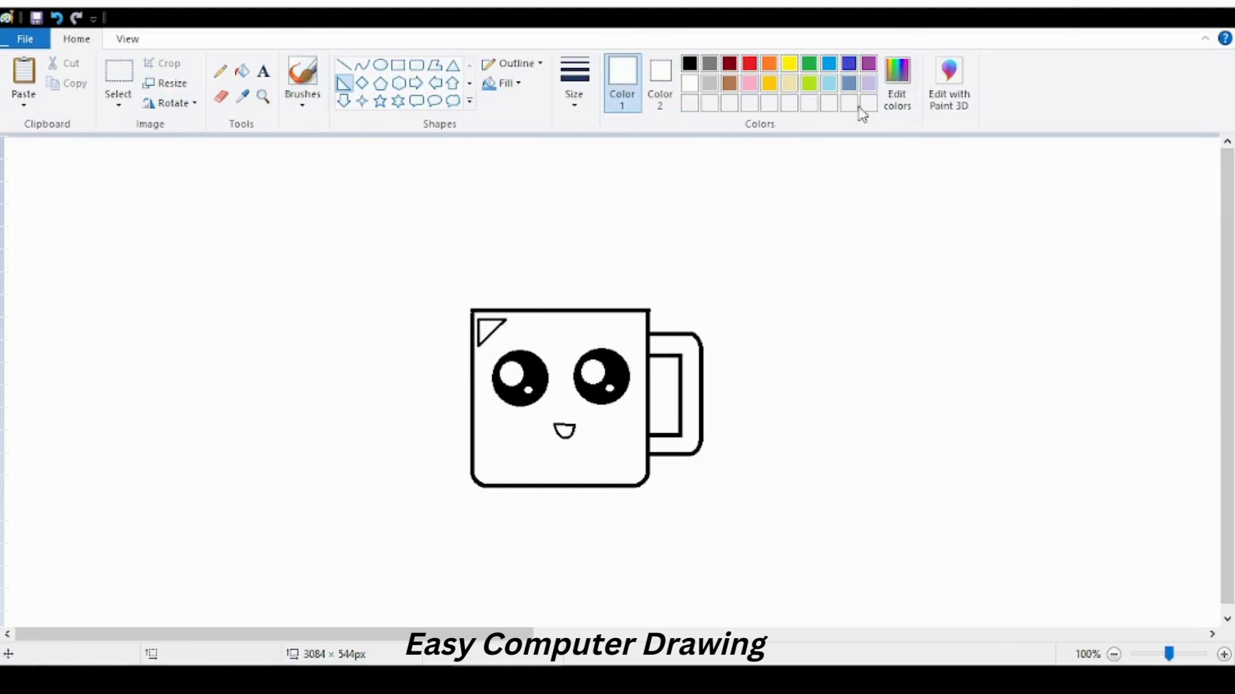
left_click(829, 65)
left_click(380, 65)
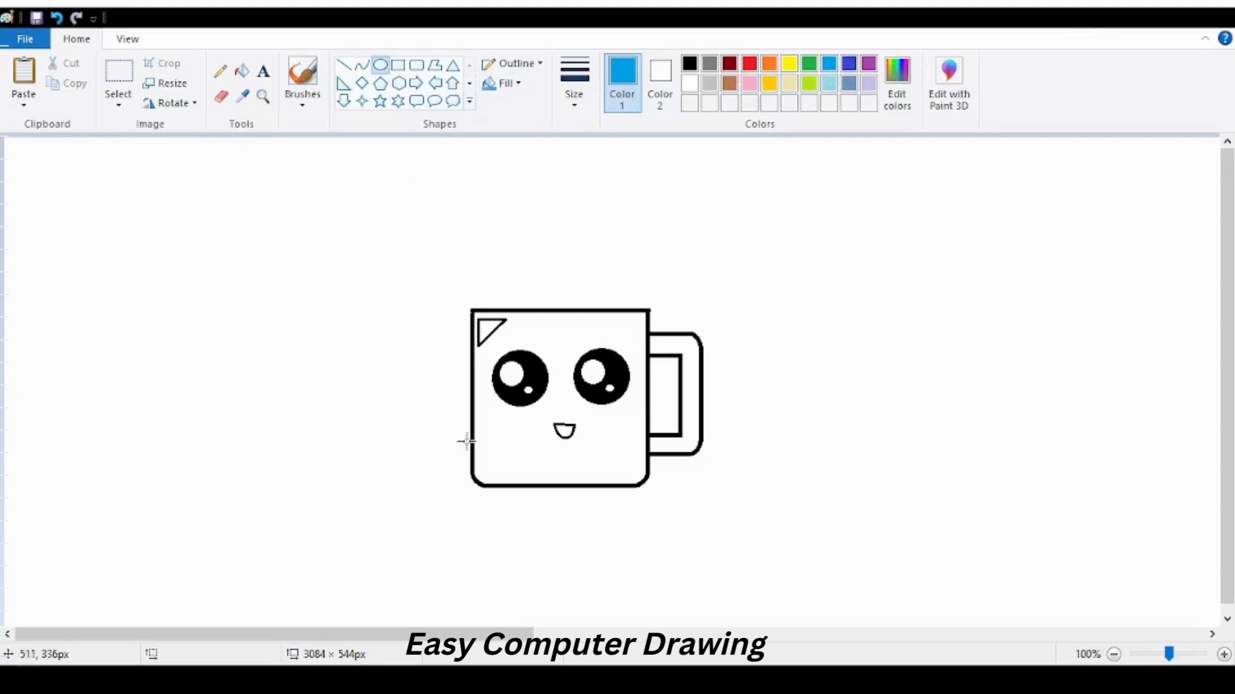
left_click_drag(429, 508, 706, 553)
left_click_drag(568, 553, 572, 512)
left_click(119, 72)
left_click_drag(430, 282, 712, 487)
left_click_drag(581, 371, 582, 384)
left_click(403, 279)
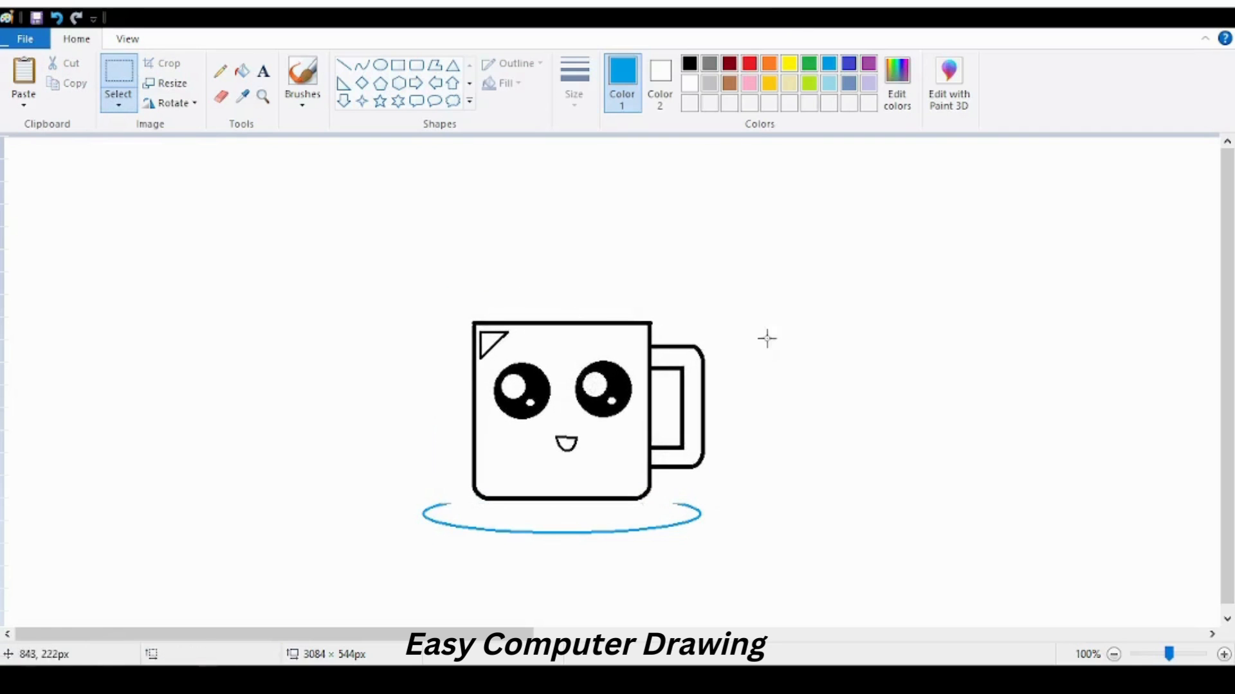
left_click(242, 72)
left_click(463, 509)
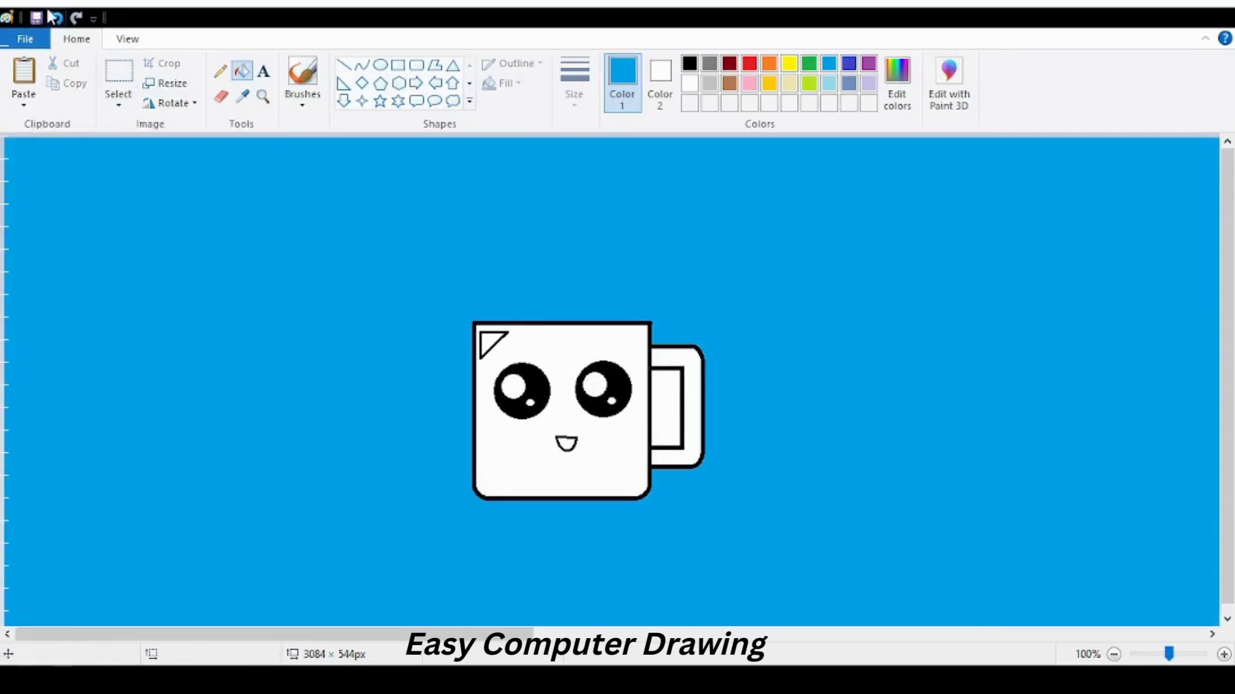
left_click(57, 18)
left_click(362, 65)
left_click_drag(479, 494, 450, 486)
left_click(57, 18)
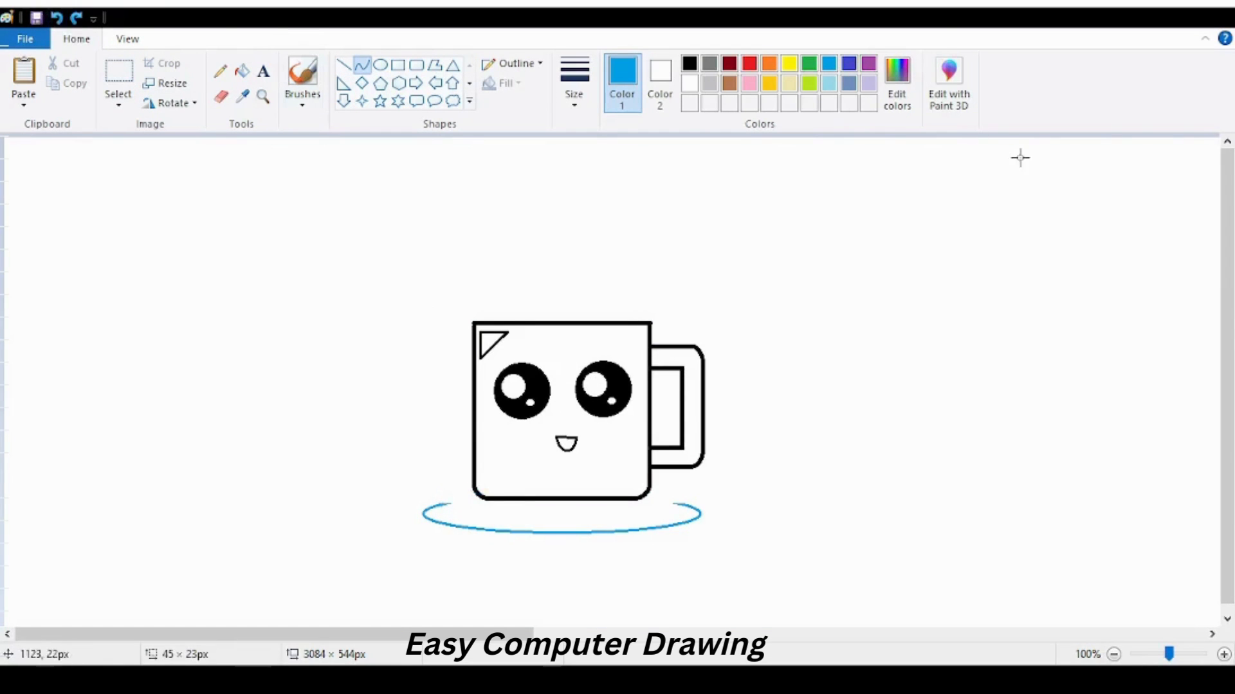
left_click(58, 17)
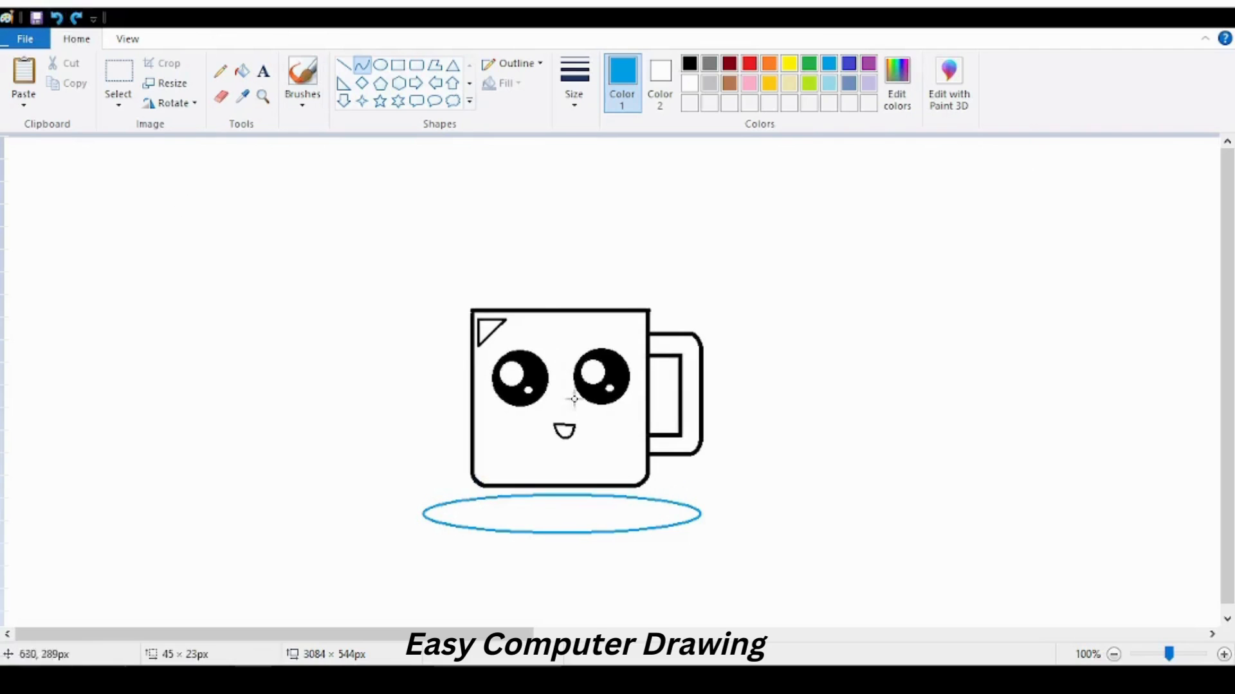
left_click(58, 17)
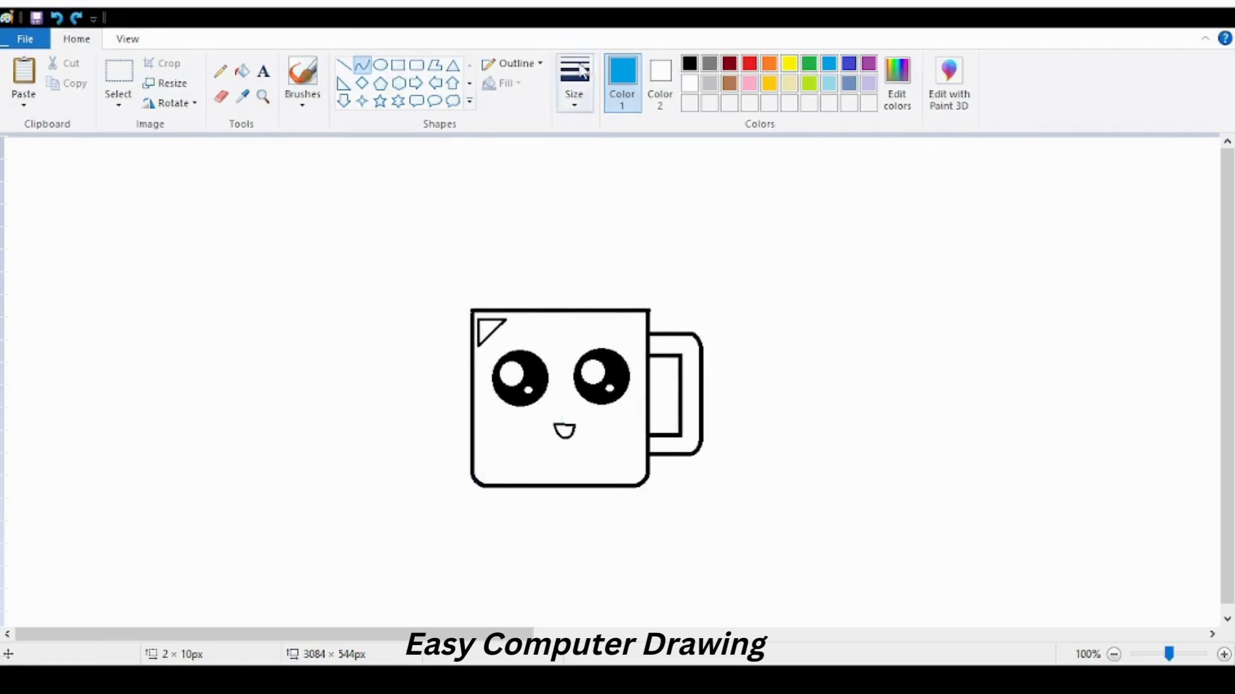
Draw a wide, flat black ellipse just below the mug as its saucer
left_click(689, 62)
left_click_drag(409, 484, 508, 515)
left_click(59, 18)
left_click(380, 65)
left_click_drag(418, 508, 720, 556)
left_click_drag(581, 532, 563, 518)
left_click(118, 84)
mouse_move(440, 278)
left_mouse_down()
mouse_move(597, 331)
mouse_move(717, 492)
left_mouse_up()
left_click(57, 18)
left_click(76, 19)
left_click_drag(453, 296, 714, 491)
mouse_move(585, 436)
left_mouse_down()
mouse_move(566, 433)
mouse_move(576, 445)
left_mouse_up()
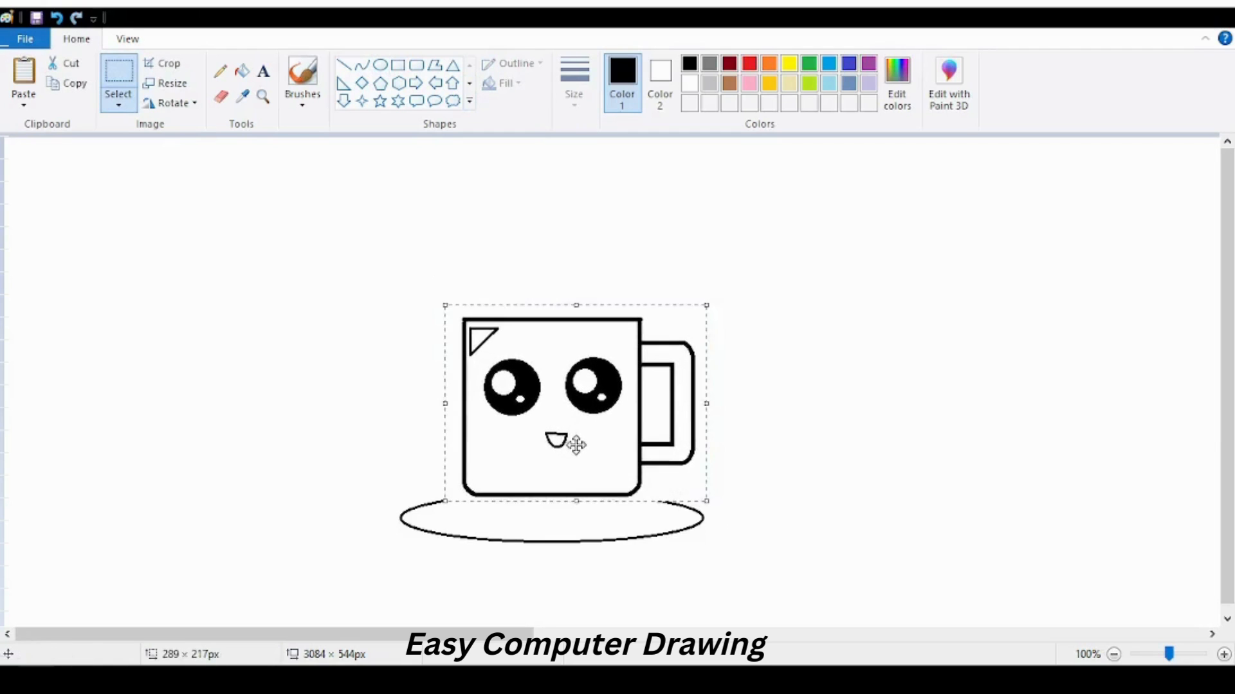
left_click(388, 255)
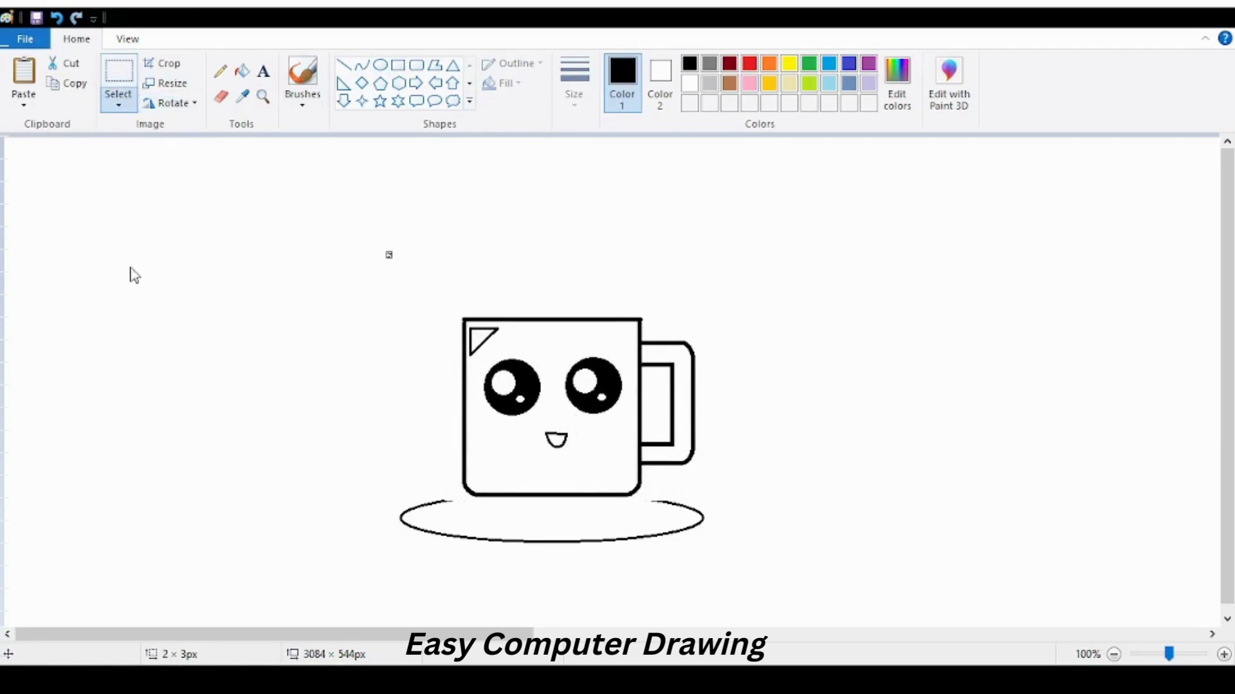
left_click(56, 18)
Move the mug and its handle down over the saucer's rear edge and clean up the joint with the Eraser
mouse_move(424, 274)
left_mouse_down()
mouse_move(708, 500)
mouse_move(722, 493)
left_mouse_up()
left_click_drag(567, 414, 552, 436)
left_click(212, 264)
left_click(220, 96)
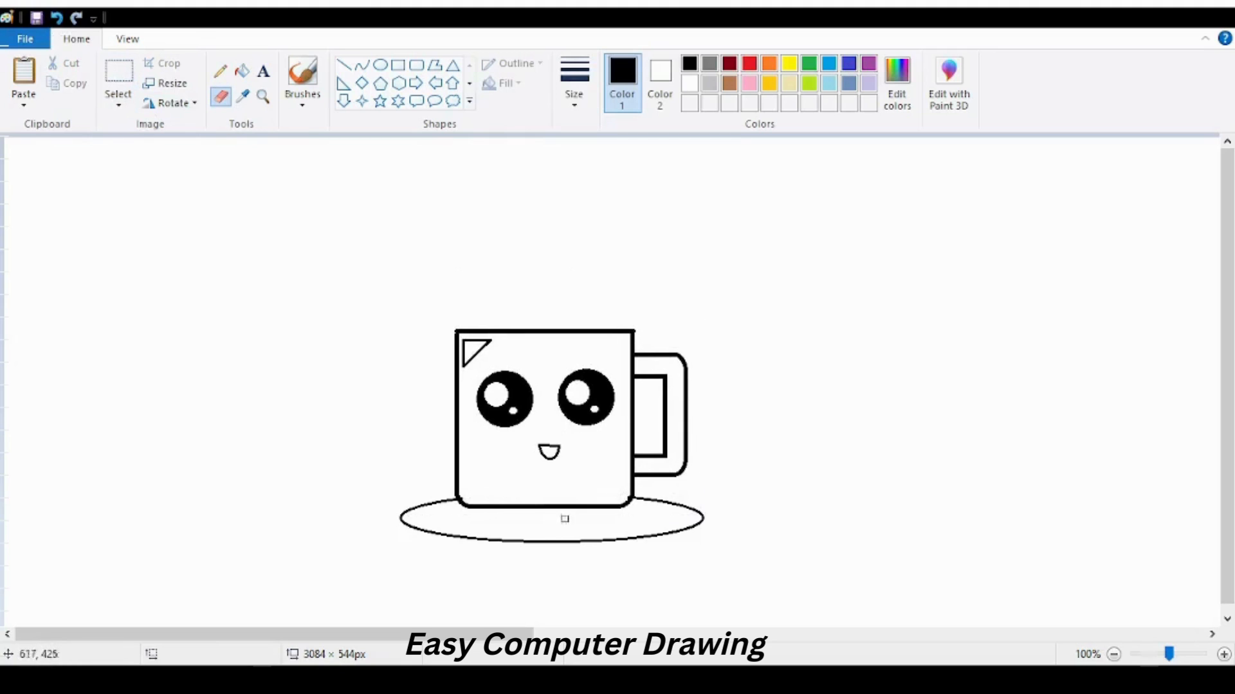
Fill the saucer with blue and the mug body with bright pink
left_click(828, 63)
left_click(242, 70)
left_click(643, 522)
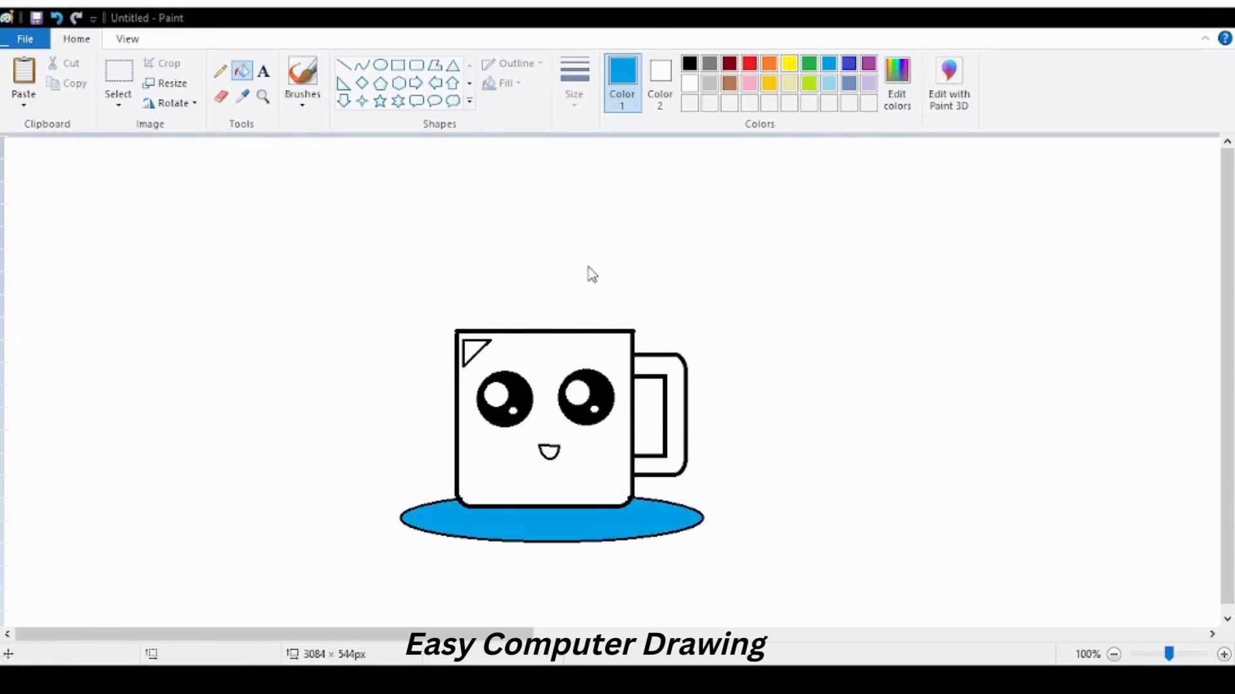
left_click(467, 466)
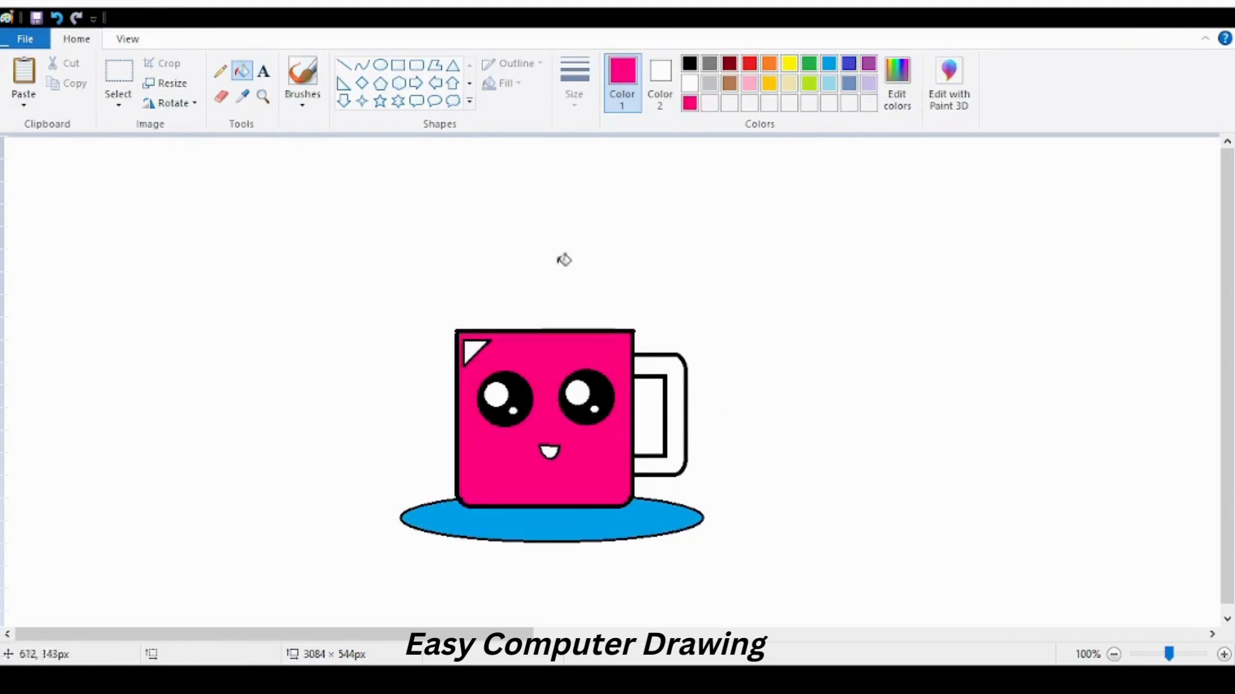
Recolour the corner triangle's outline white and draw a white highlight curve down the inside of the mug's left edge
left_click(689, 83)
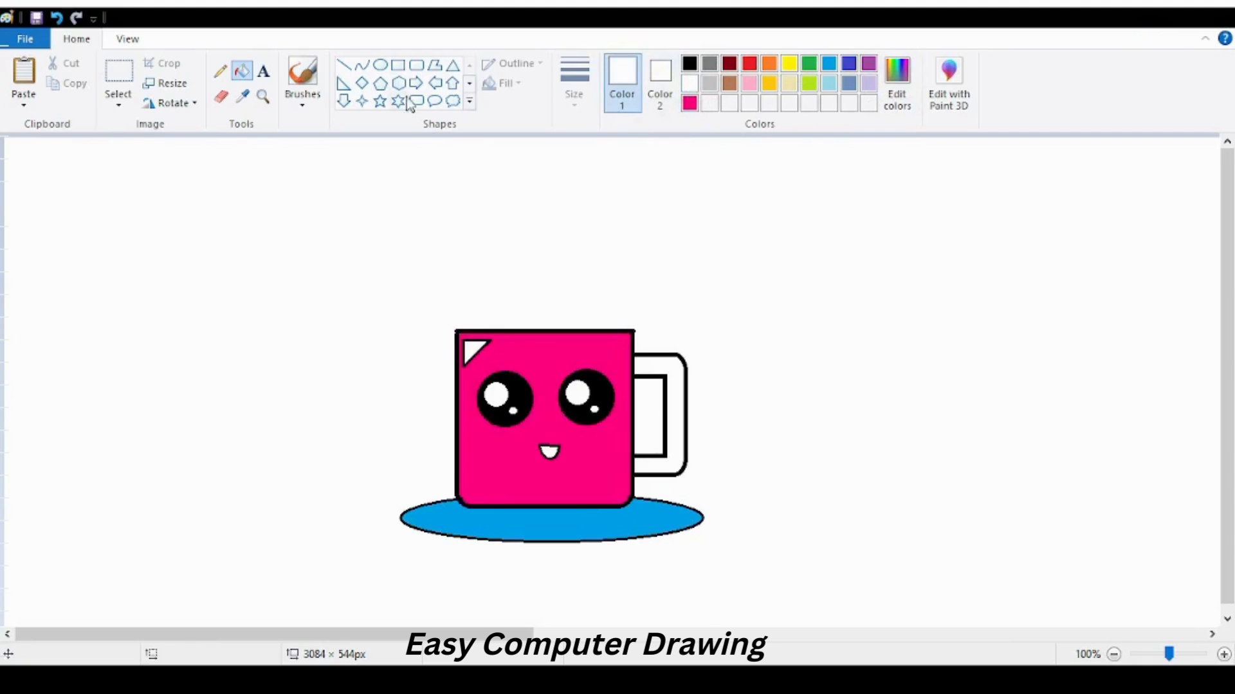
left_click(474, 344)
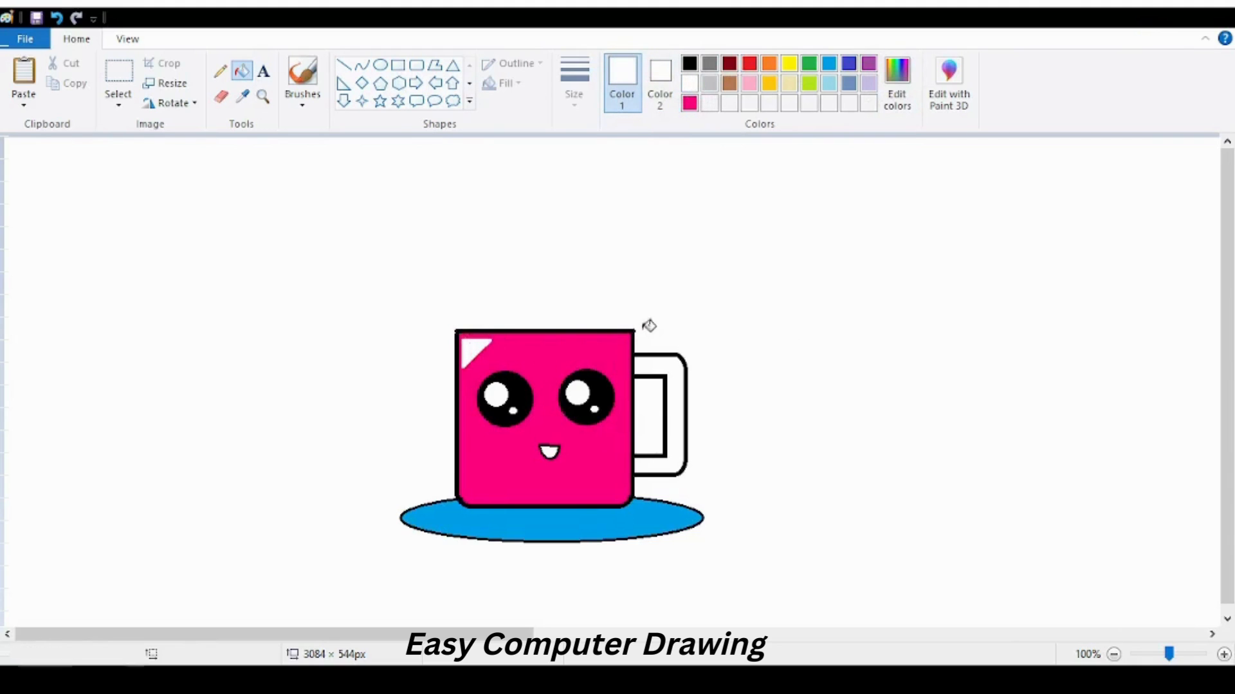
left_click(362, 65)
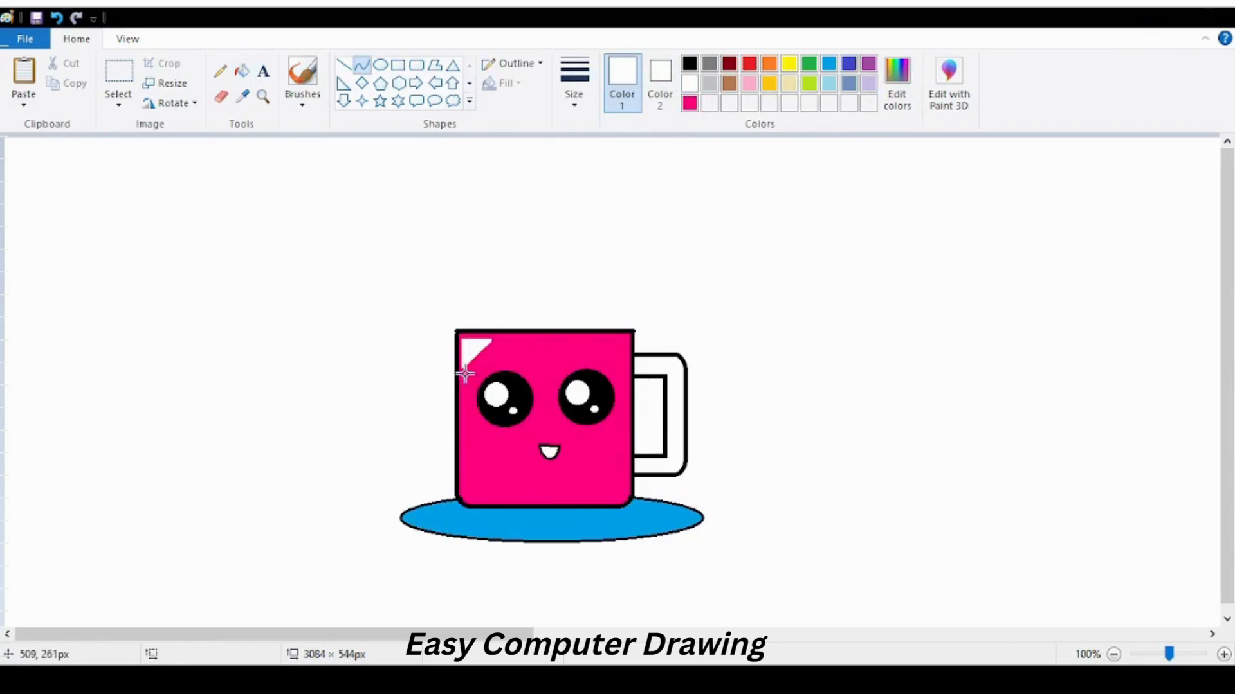
left_click_drag(459, 334, 465, 495)
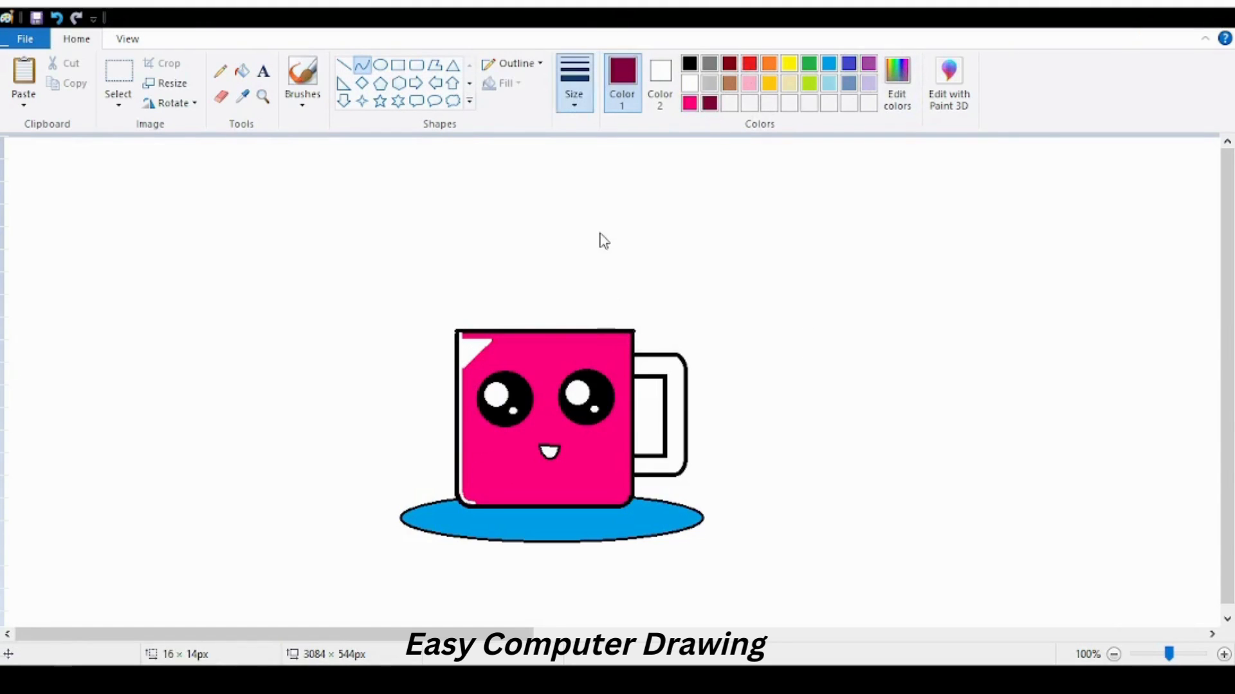
Shade the inside of the mug's right edge and lower-right corner with dark maroon curves
mouse_move(627, 334)
left_mouse_down()
mouse_move(627, 498)
mouse_move(624, 479)
left_mouse_up()
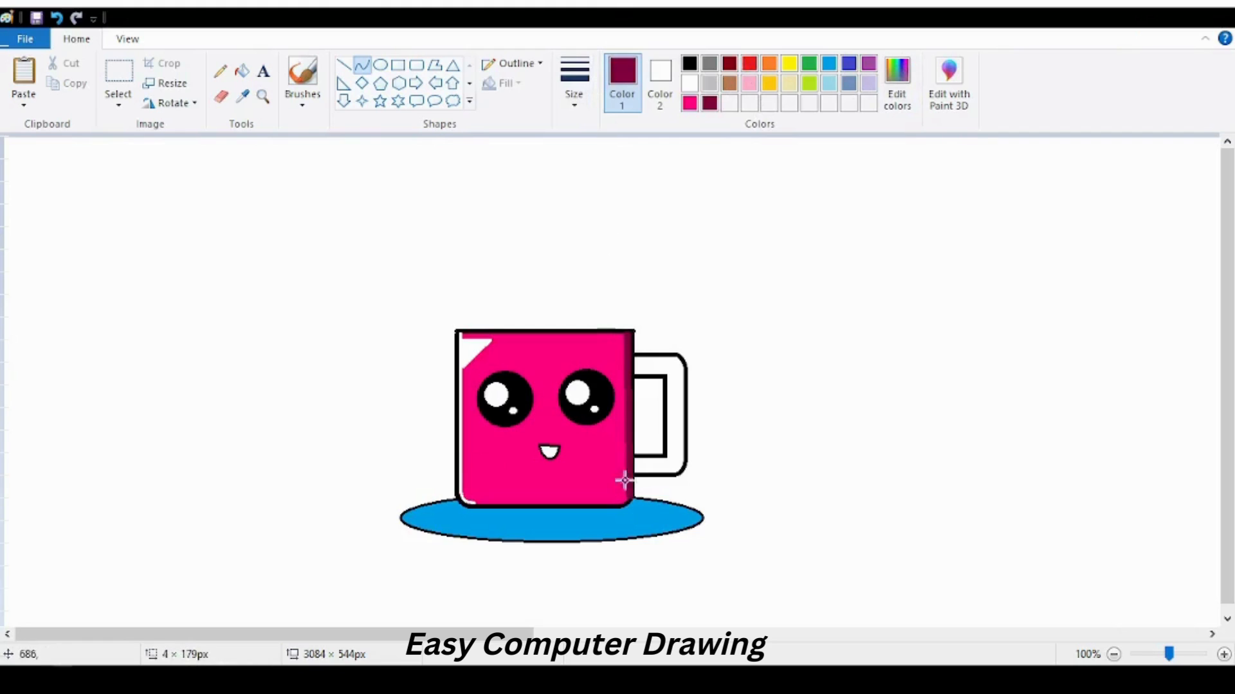
left_click(56, 22)
mouse_move(626, 334)
left_mouse_down()
mouse_move(628, 491)
mouse_move(613, 502)
left_mouse_up()
Draw a thick black wavy steam line of about 42 × 70 px above the mug with the Curve tool
left_click(361, 65)
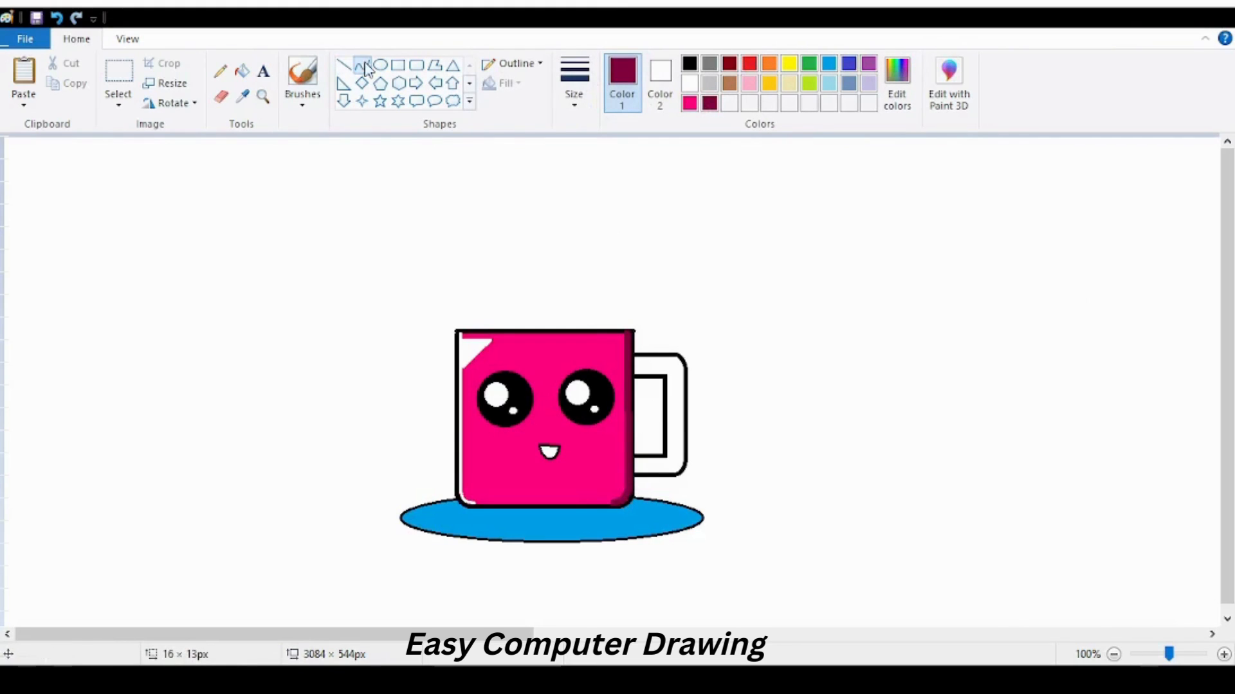
mouse_move(514, 246)
left_mouse_down()
mouse_move(506, 315)
mouse_move(529, 256)
mouse_move(486, 307)
left_mouse_up()
left_click(61, 20)
left_click(576, 93)
left_click(688, 63)
left_click(574, 104)
left_click(599, 165)
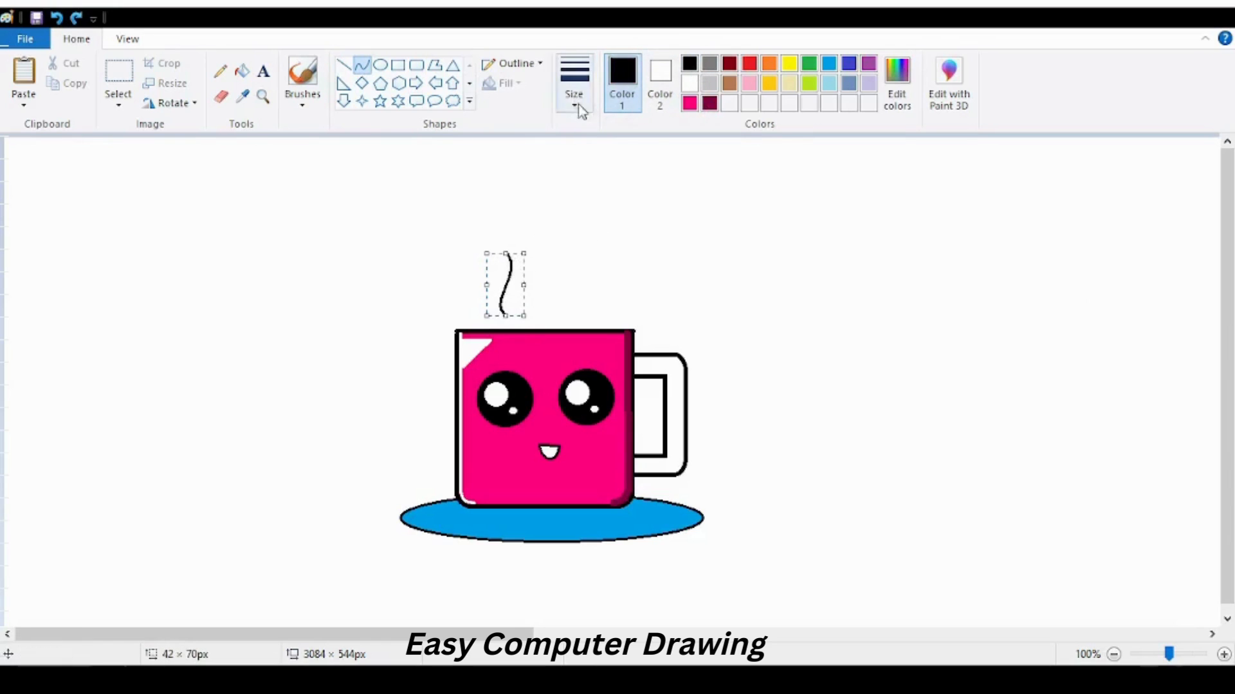
left_click(575, 104)
left_click(595, 203)
left_click(502, 140)
Draw a second, shorter black steam line of about 32 × 57 px to the right of the first
left_click_drag(532, 256, 530, 307)
mouse_move(532, 274)
left_mouse_down()
mouse_move(546, 265)
mouse_move(518, 298)
left_mouse_up()
left_click(574, 102)
left_click(583, 166)
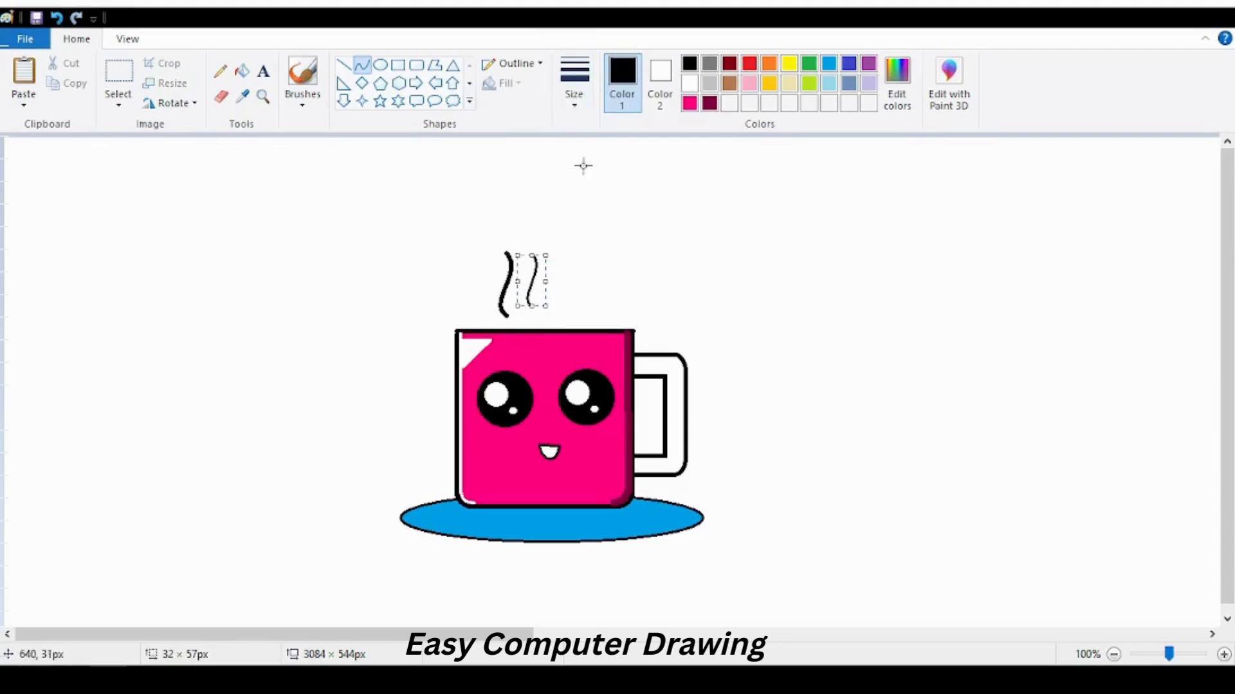
left_click(566, 198)
Move both steam lines slightly left and draw a larger and a smaller black-outlined heart to their right
left_click(119, 72)
left_click_drag(491, 248, 492, 281)
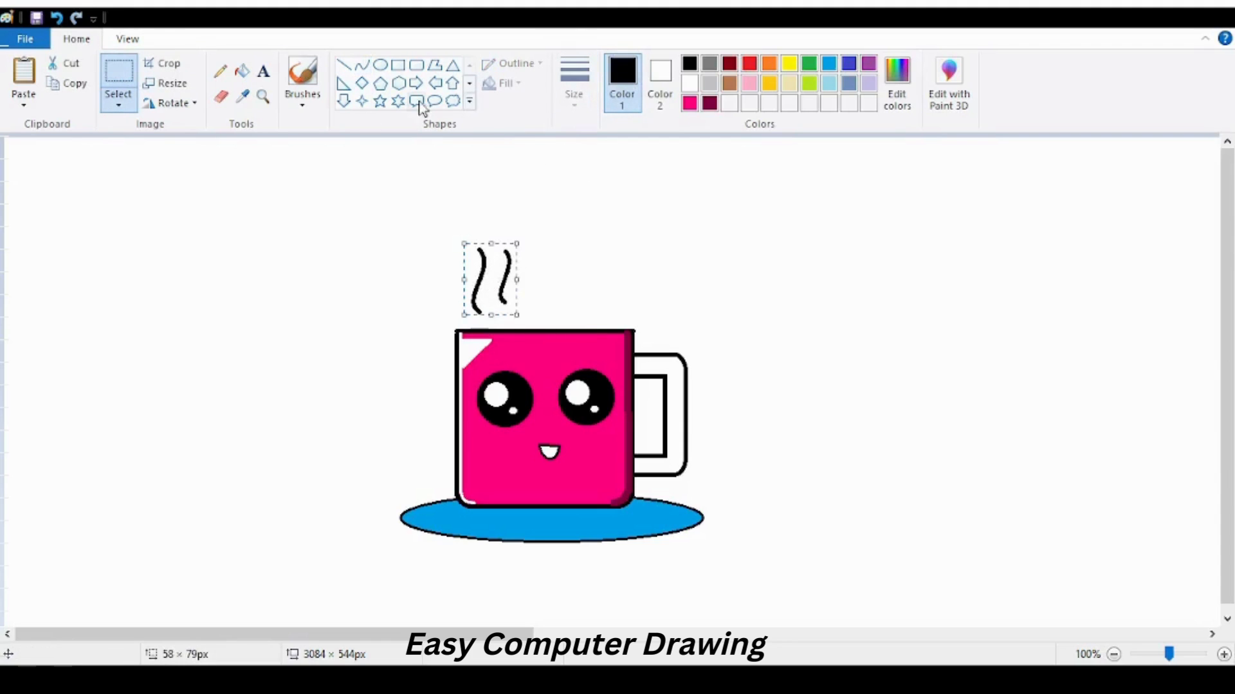
left_click(469, 83)
left_click(344, 100)
left_click_drag(552, 261, 593, 302)
left_click(344, 100)
mouse_move(601, 260)
left_mouse_down()
mouse_move(623, 286)
mouse_move(632, 279)
mouse_move(598, 242)
mouse_move(623, 267)
left_mouse_up()
left_click(58, 20)
Fill both hearts above the mug with red
left_click(749, 63)
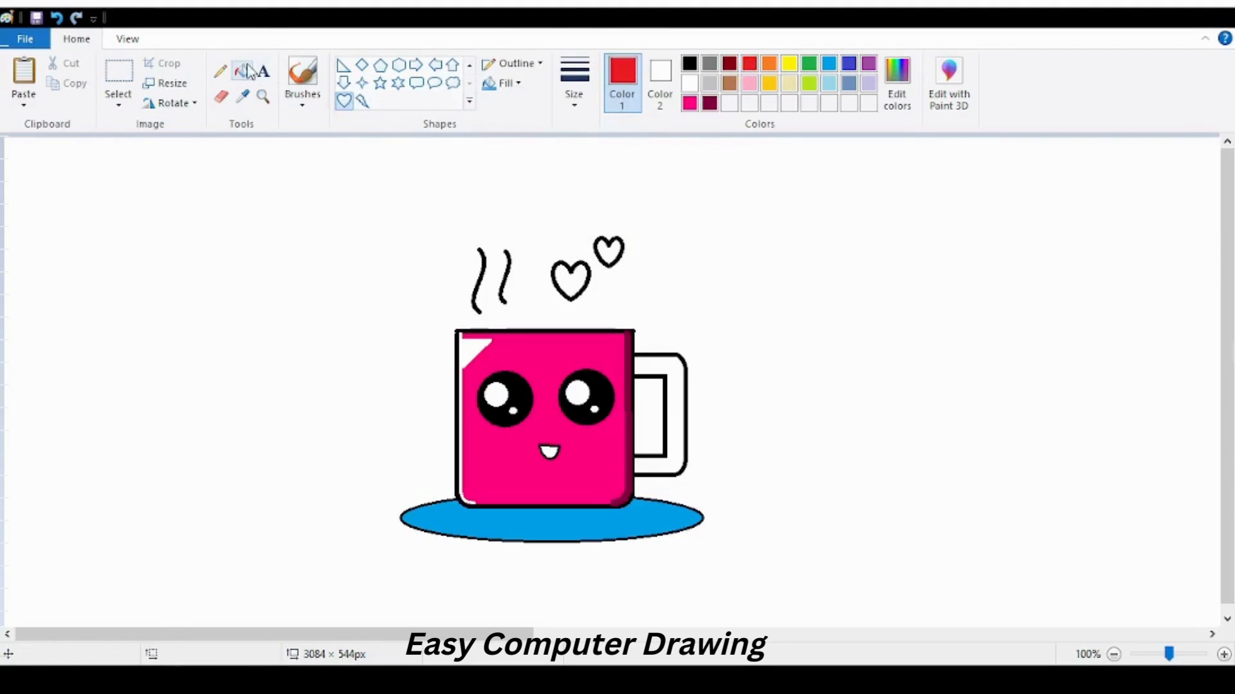
left_click(247, 71)
left_click(570, 280)
left_click(609, 253)
Fill the mug's handle with bright pink and the canvas background with light turquoise
left_click(690, 103)
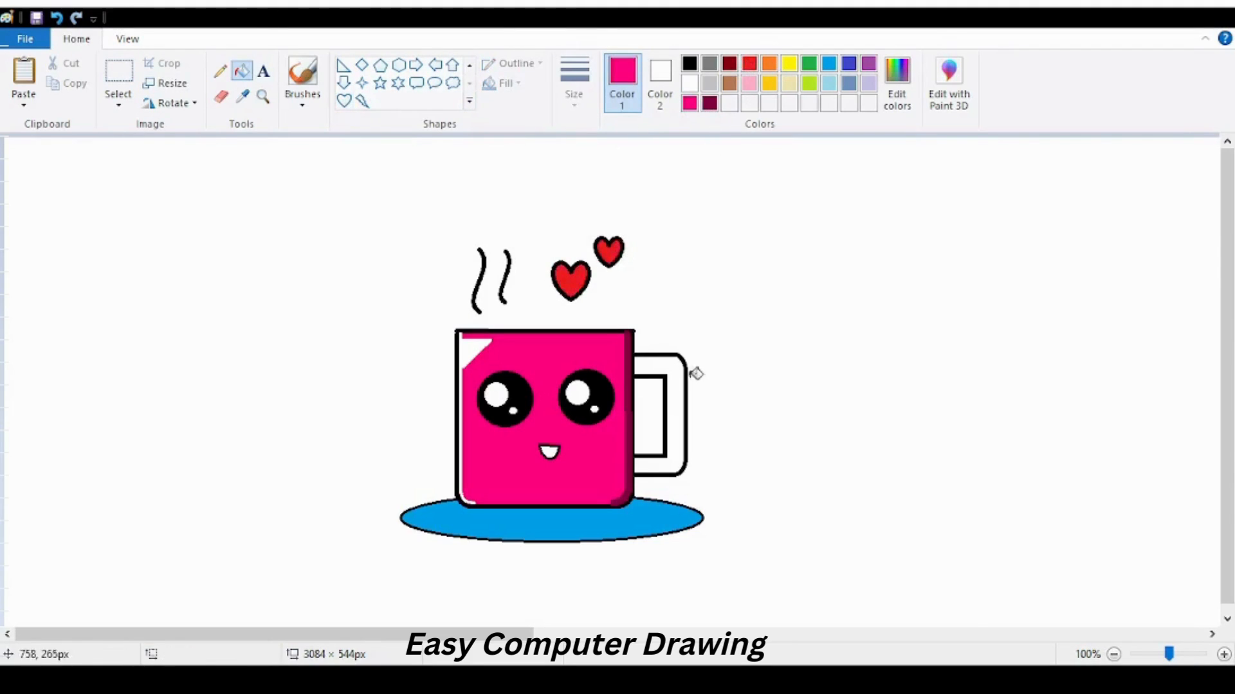
left_click(677, 370)
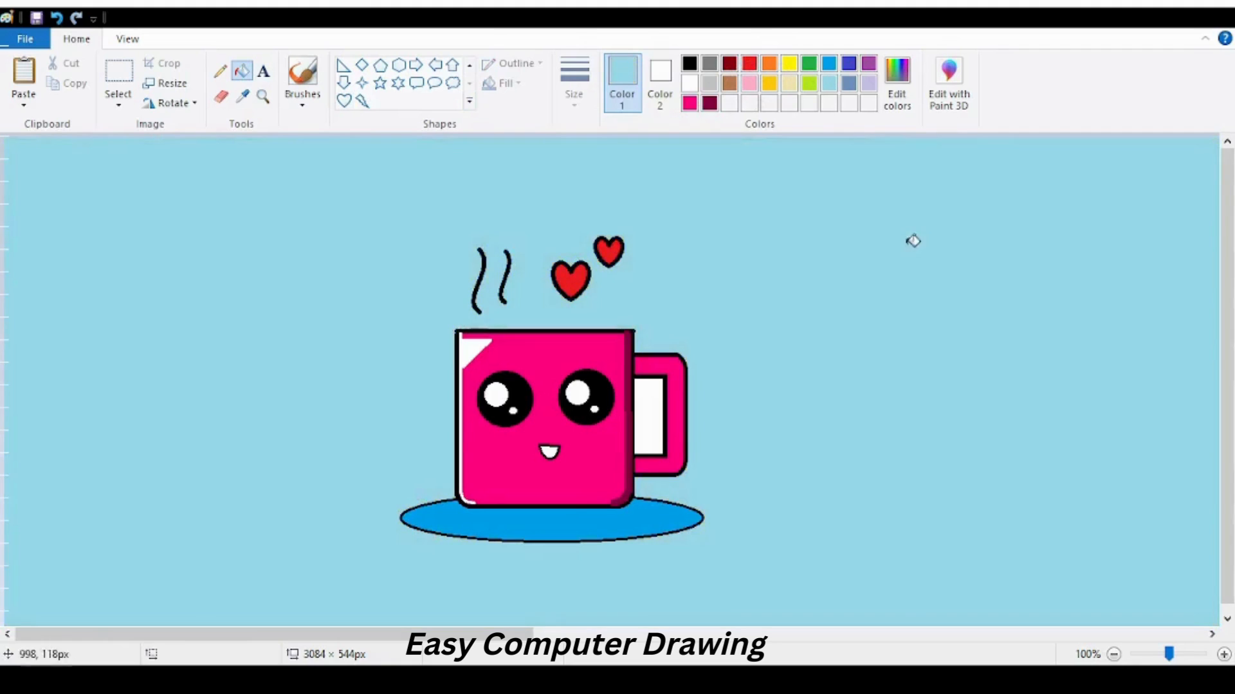
Undo the background, handle and heart fills, the two hearts and the move of the steam lines
left_click(57, 18)
left_click(57, 18)
left_click(57, 18)
left_click(57, 18)
left_click(57, 18)
left_click(57, 18)
left_click(57, 18)
left_click(57, 18)
left_click(56, 17)
left_click(56, 17)
left_click(57, 17)
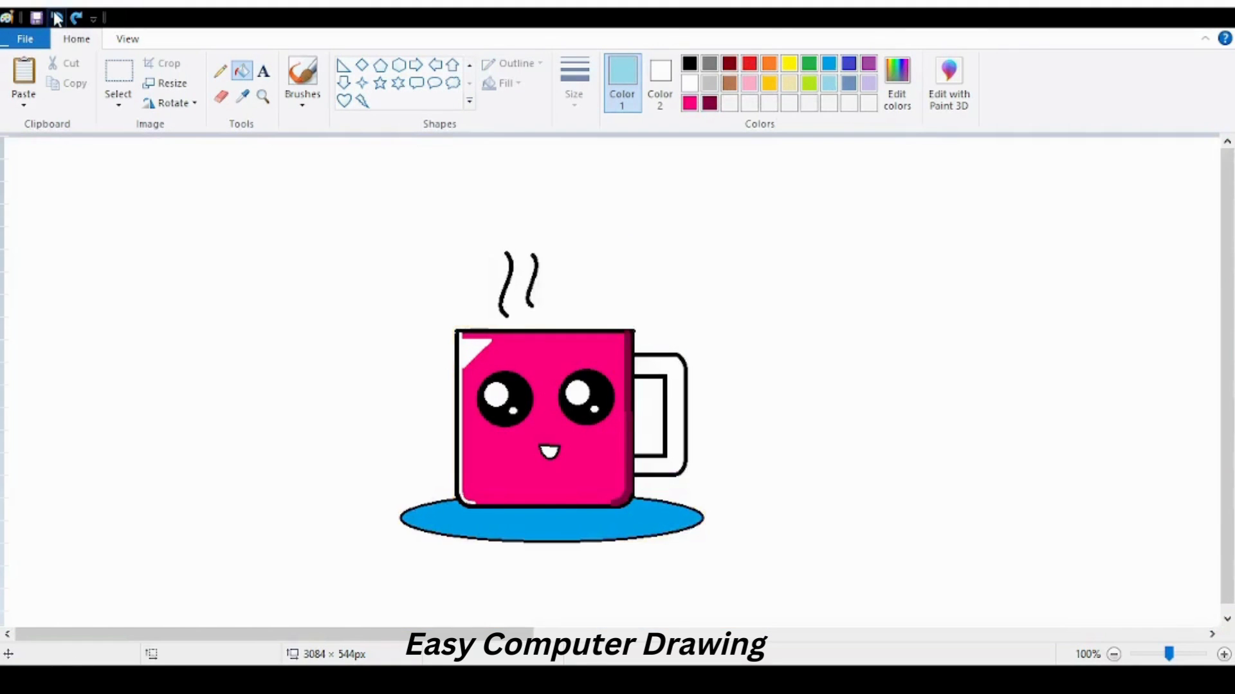